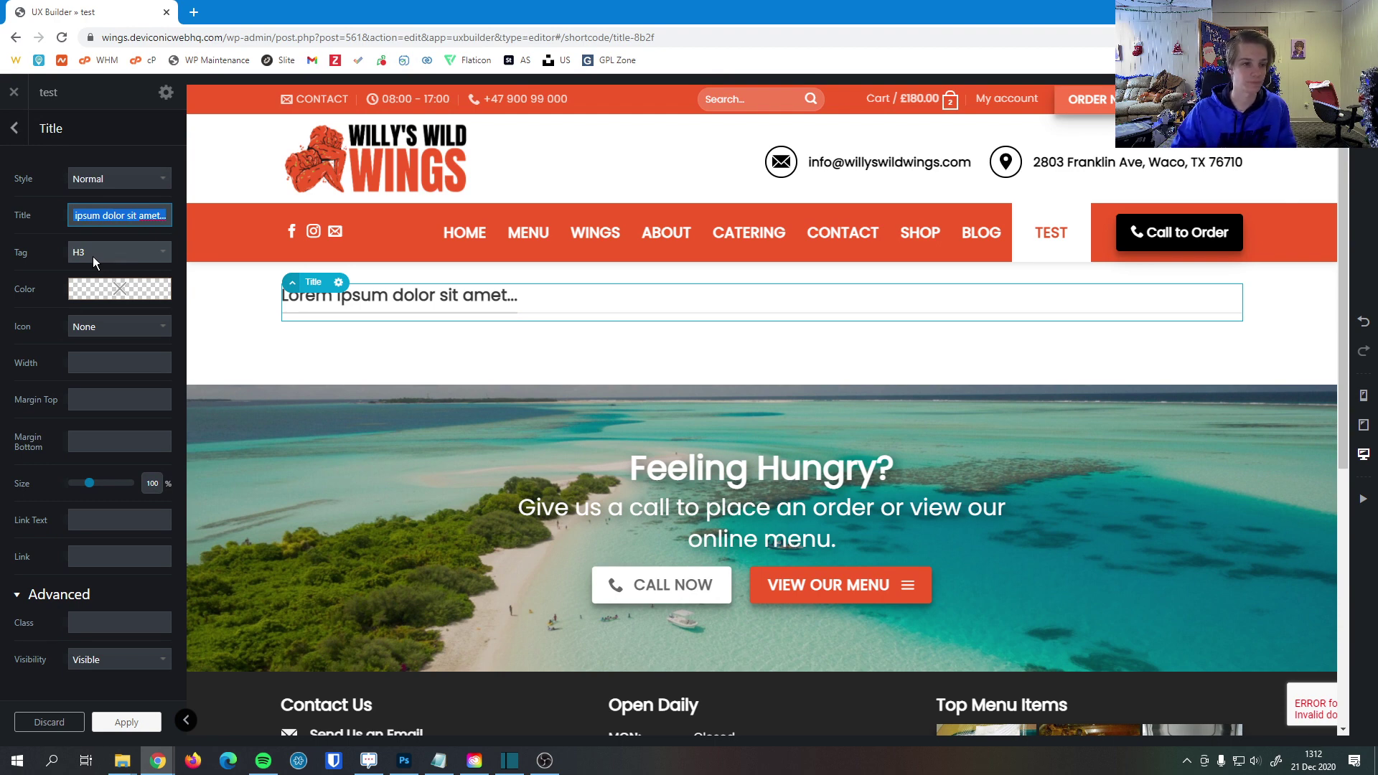
- Try the Normal, Center, Left Bold and Center Bold styles on the title element
click(114, 183)
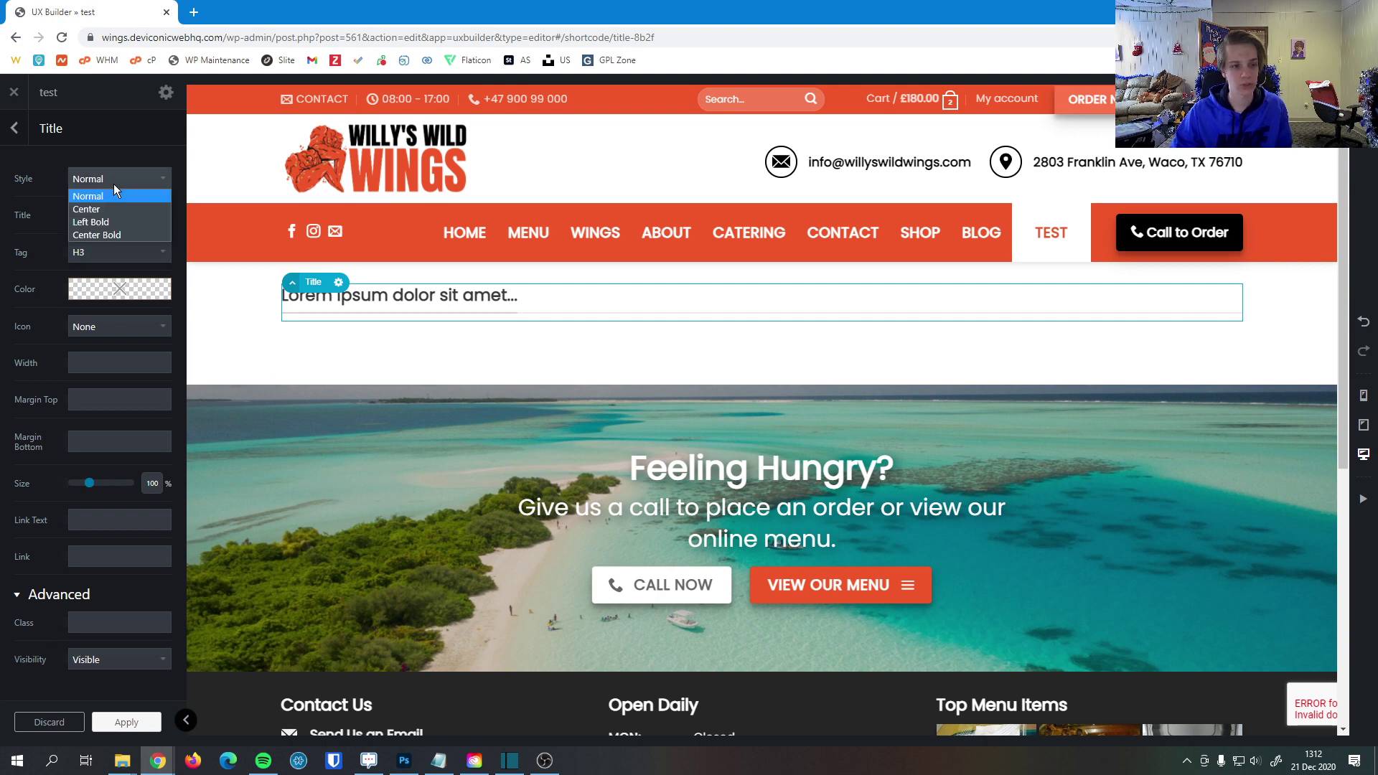
click(118, 196)
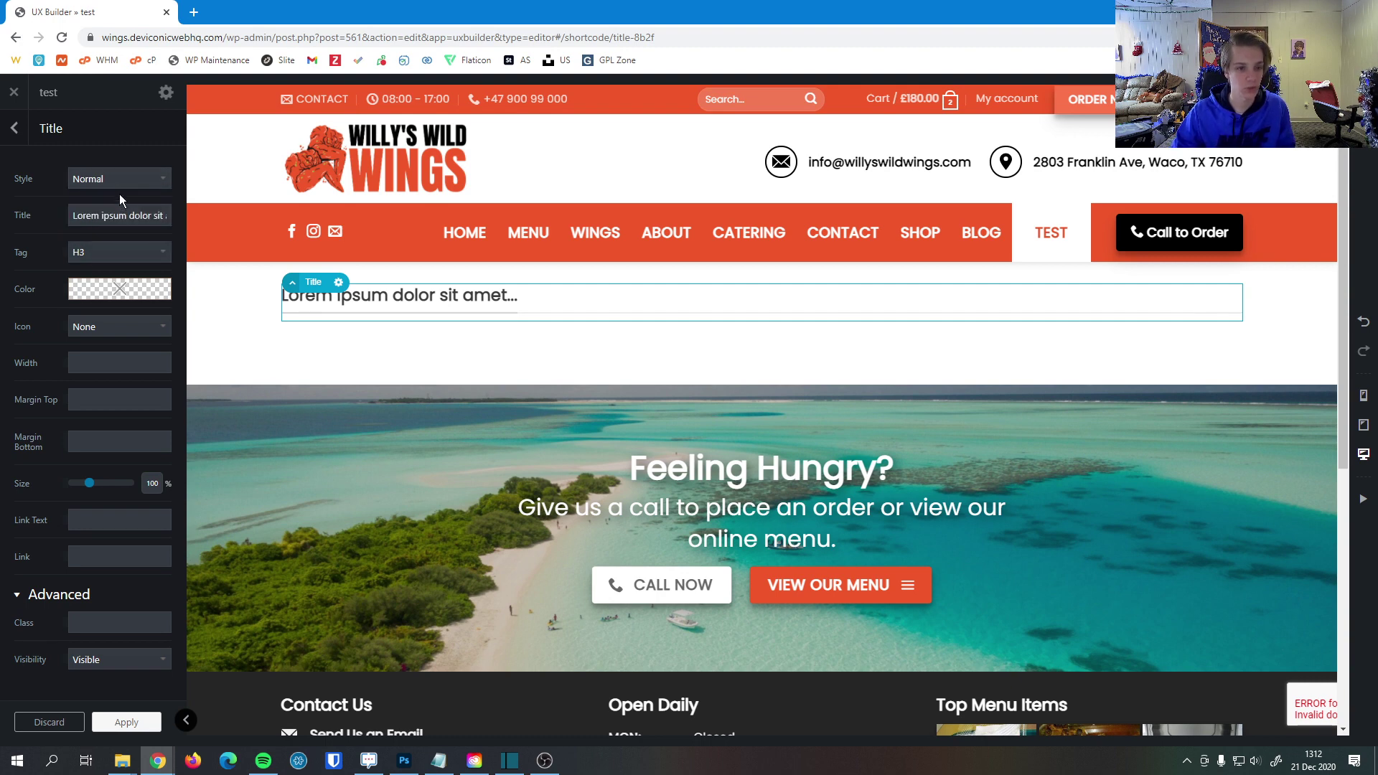
click(116, 184)
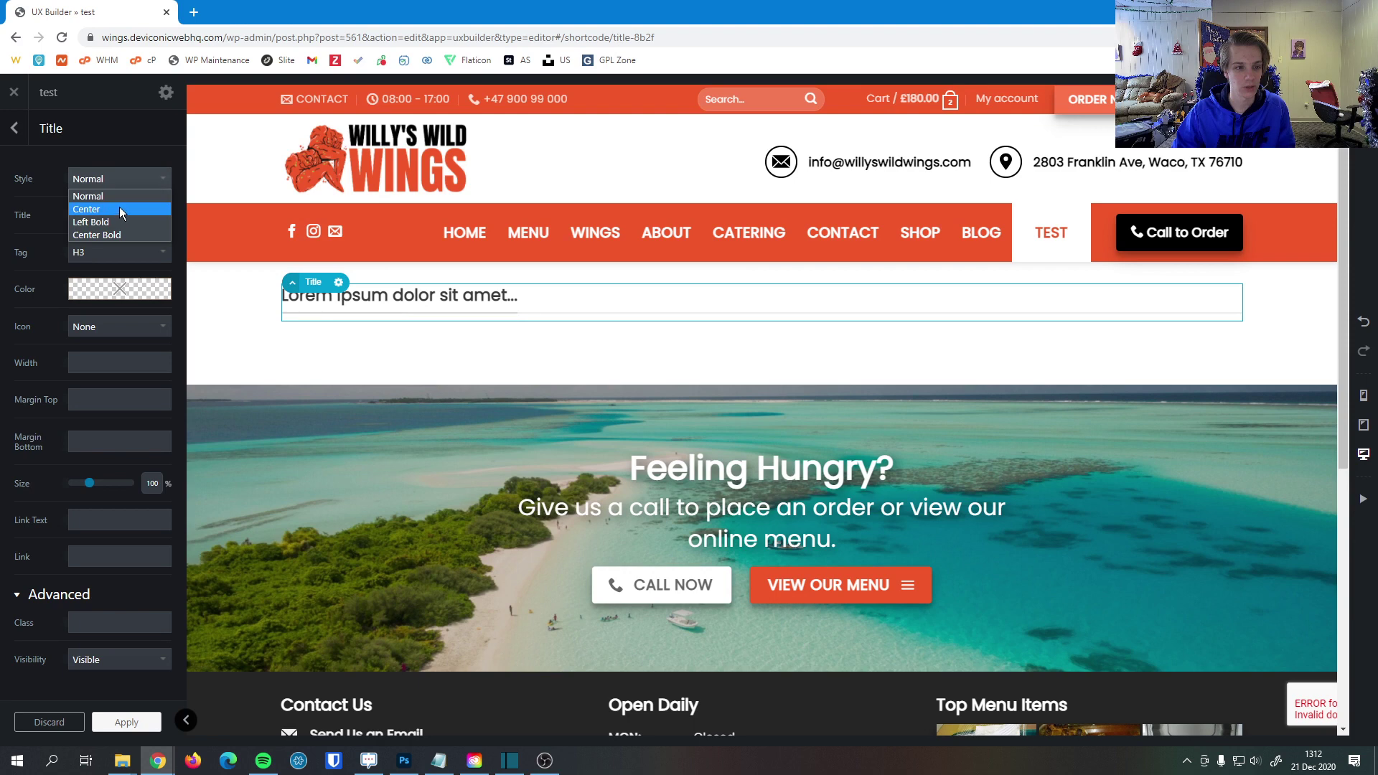
click(120, 208)
click(127, 180)
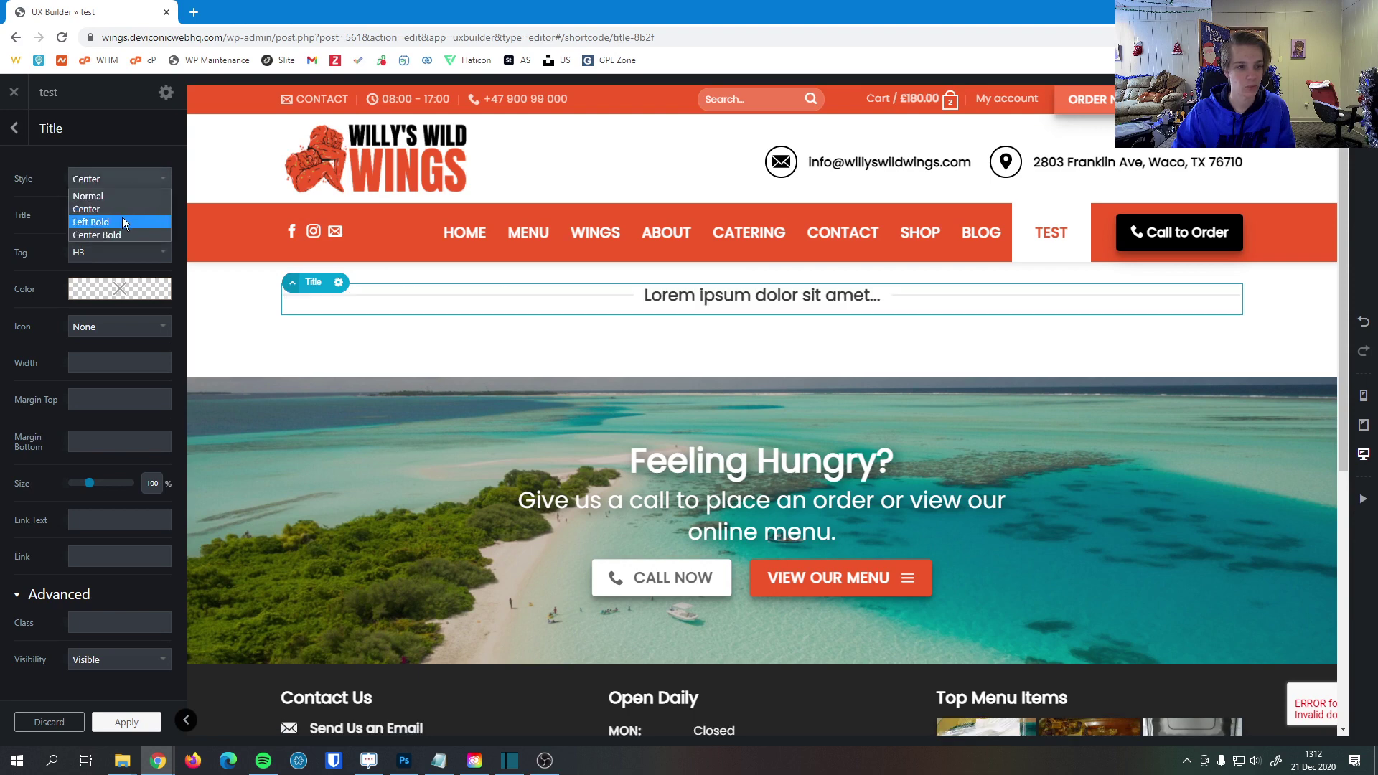
click(121, 216)
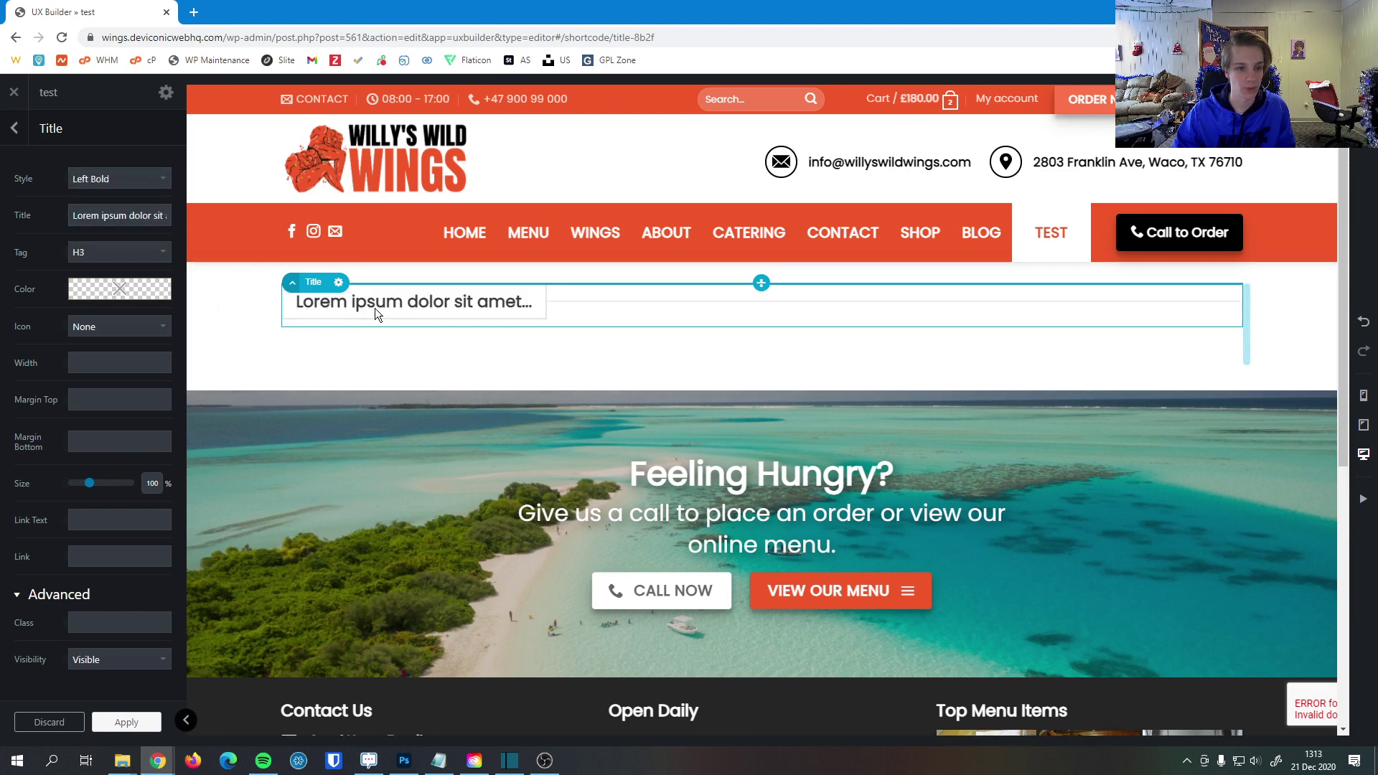
click(139, 179)
click(138, 231)
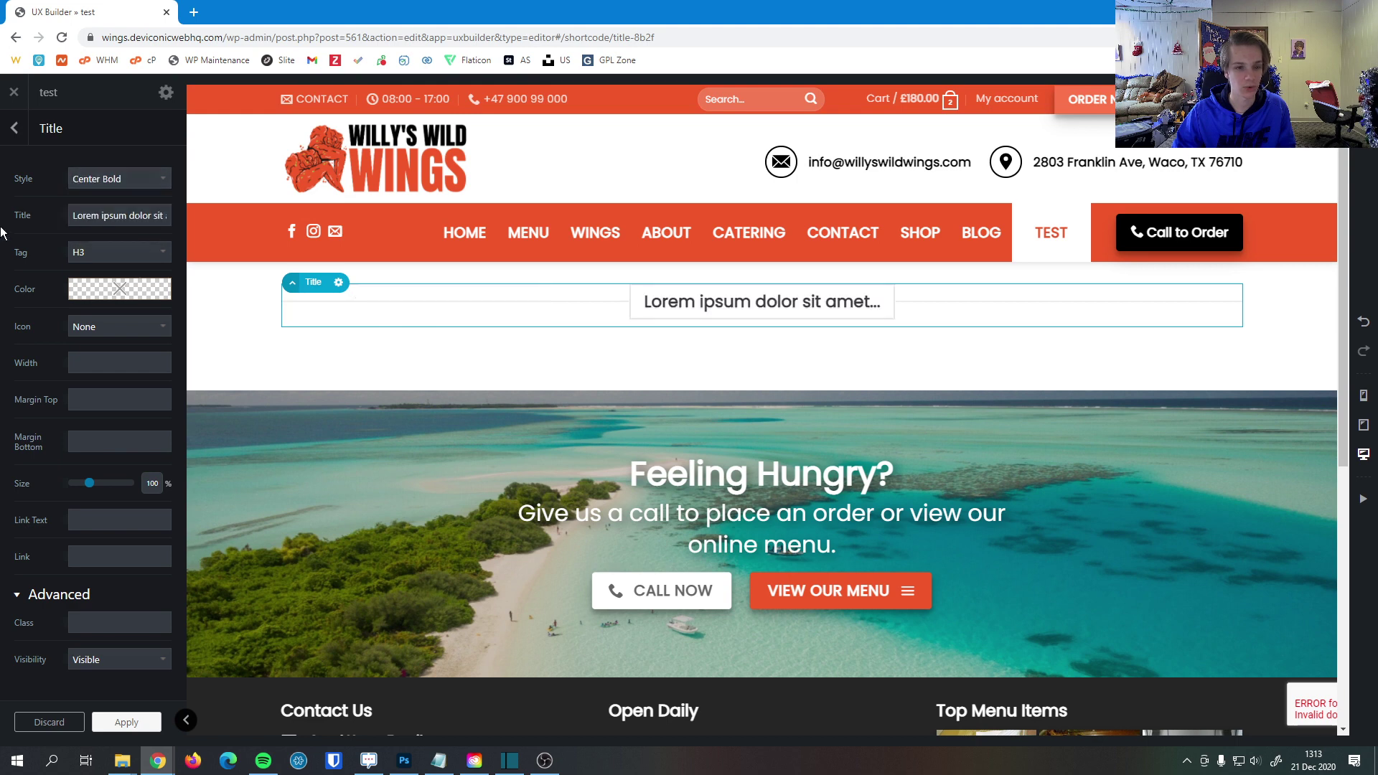
- Set the title's style to Center and replace its placeholder text with "Section Title/Content Title"
click(147, 177)
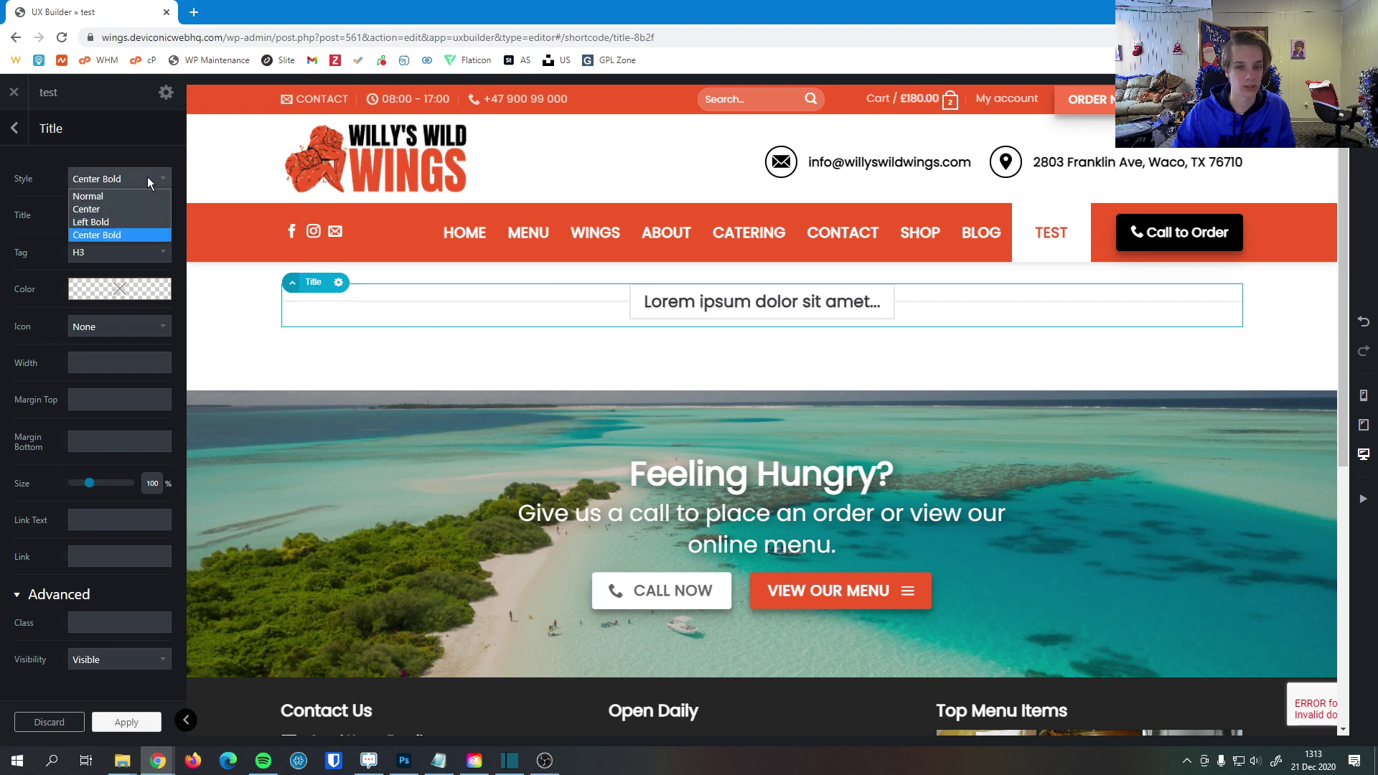
click(142, 210)
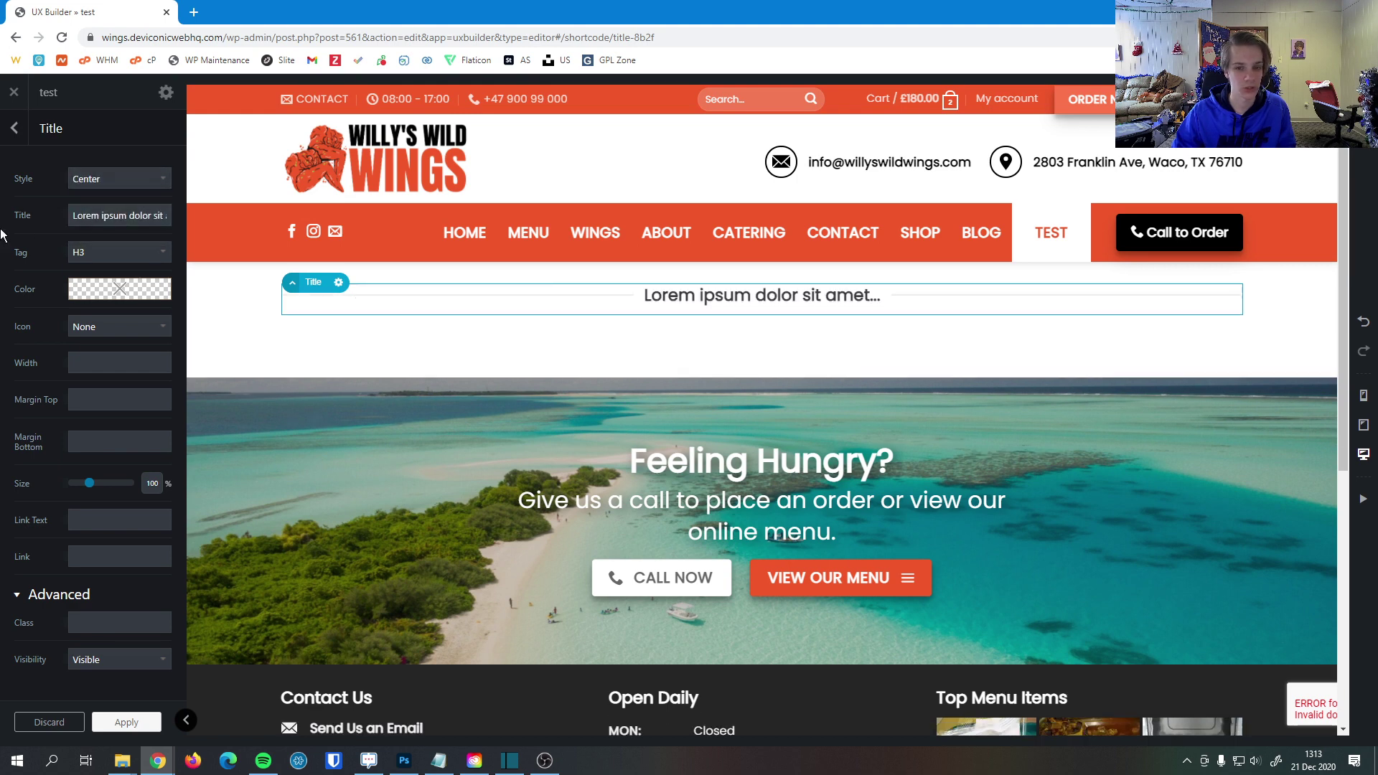
triple_click(85, 214)
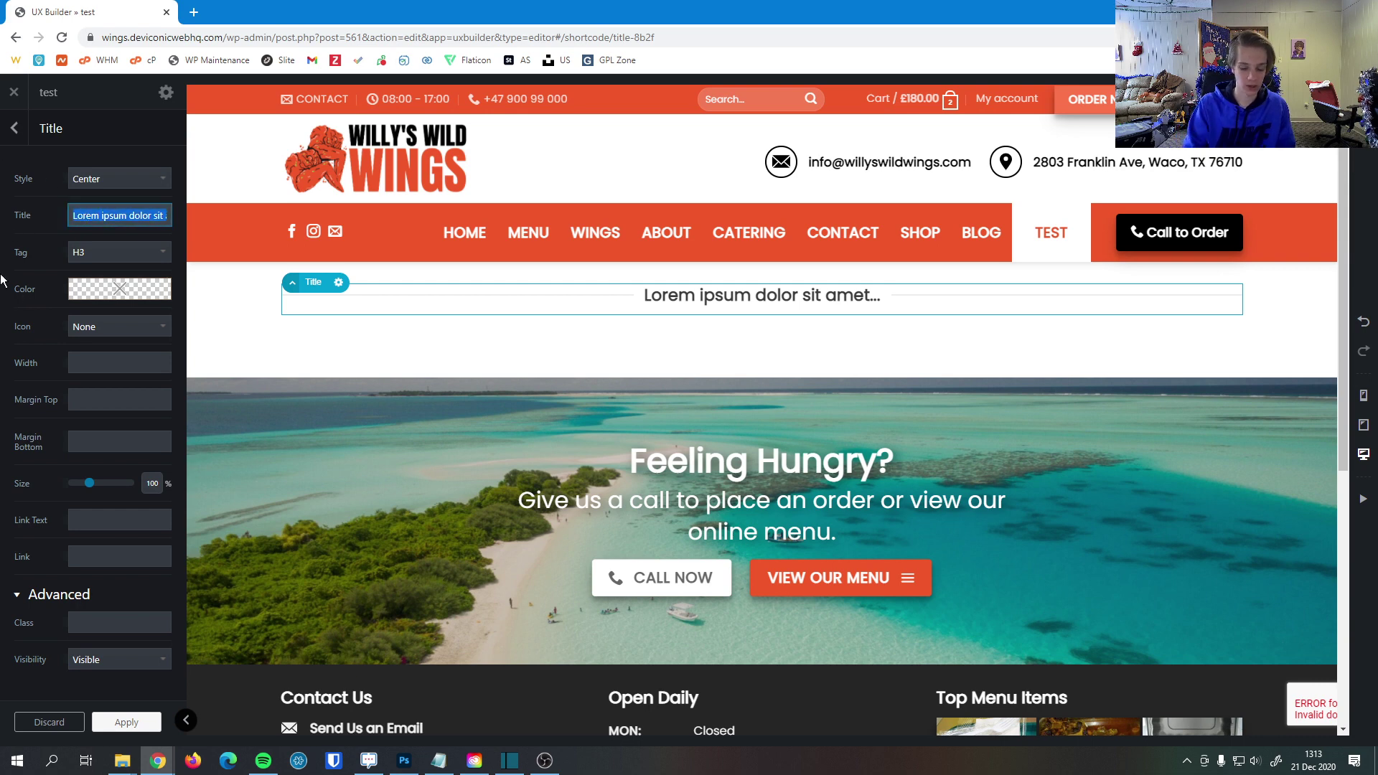
text(Sec)
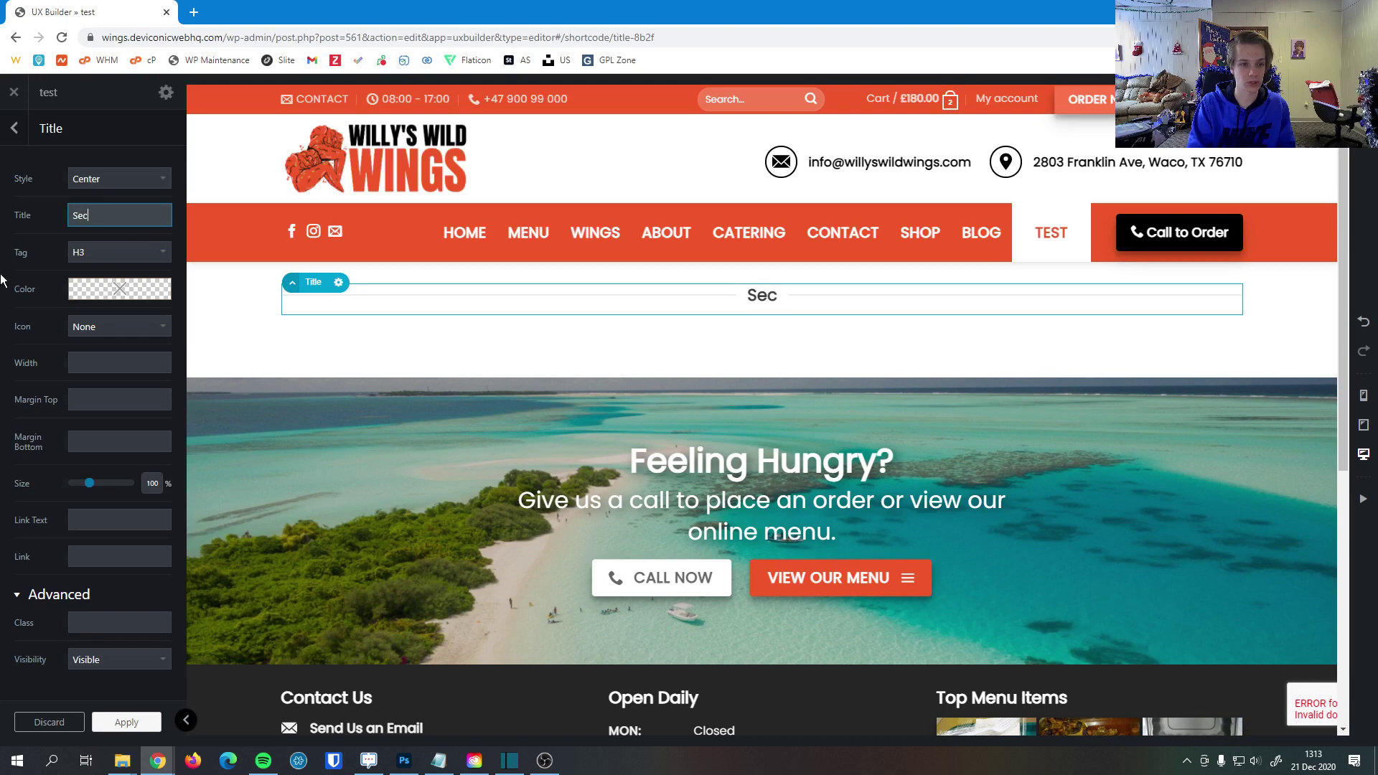
text(tion Title/Content Title)
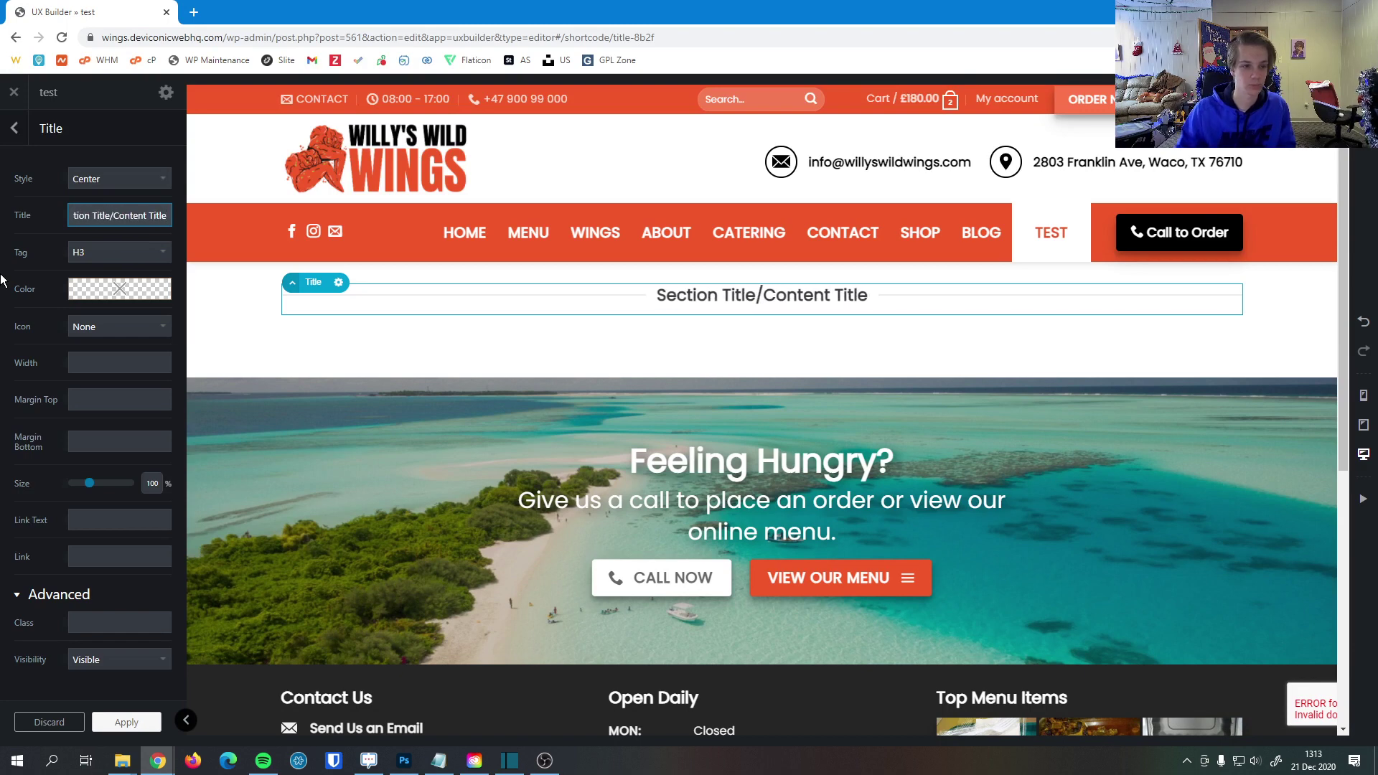
- Try the H2 and H1 heading tags on the title and settle on H2
click(71, 258)
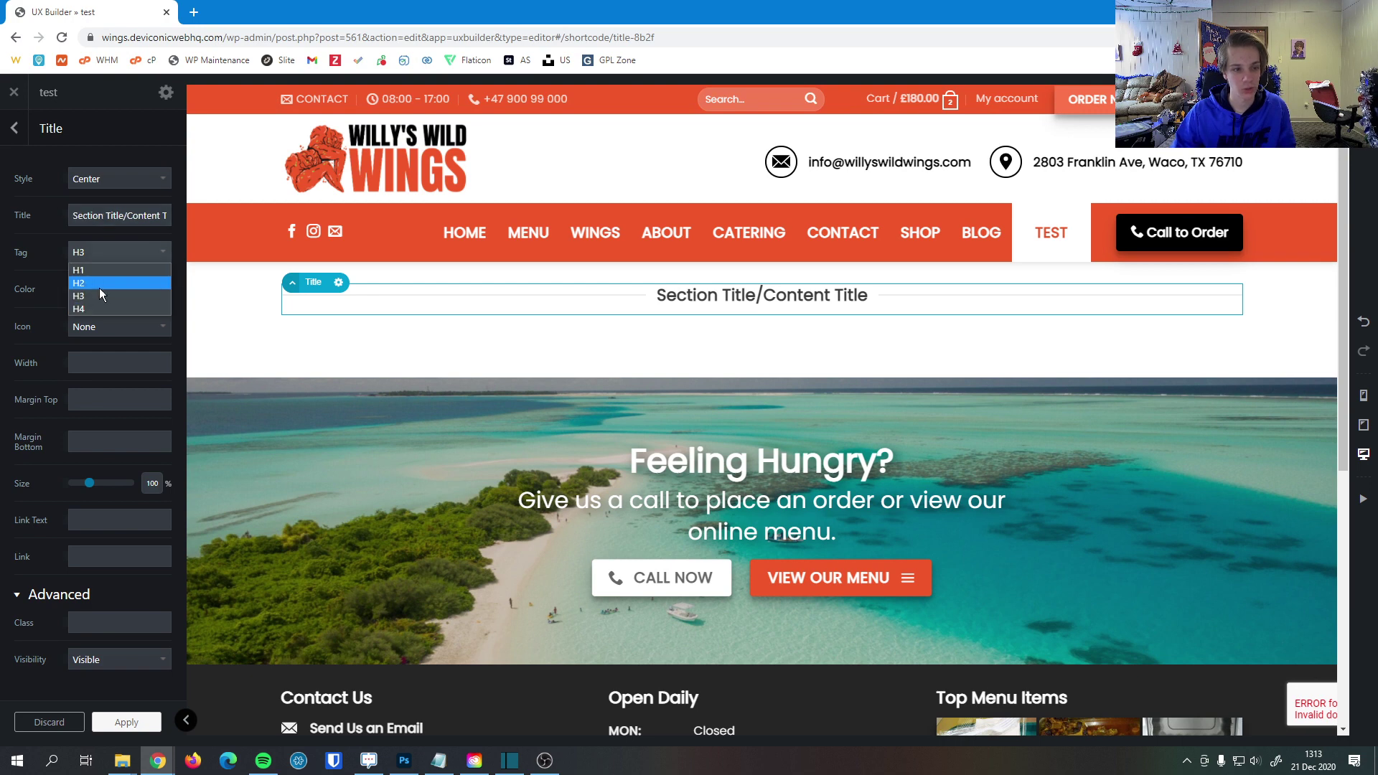
click(131, 283)
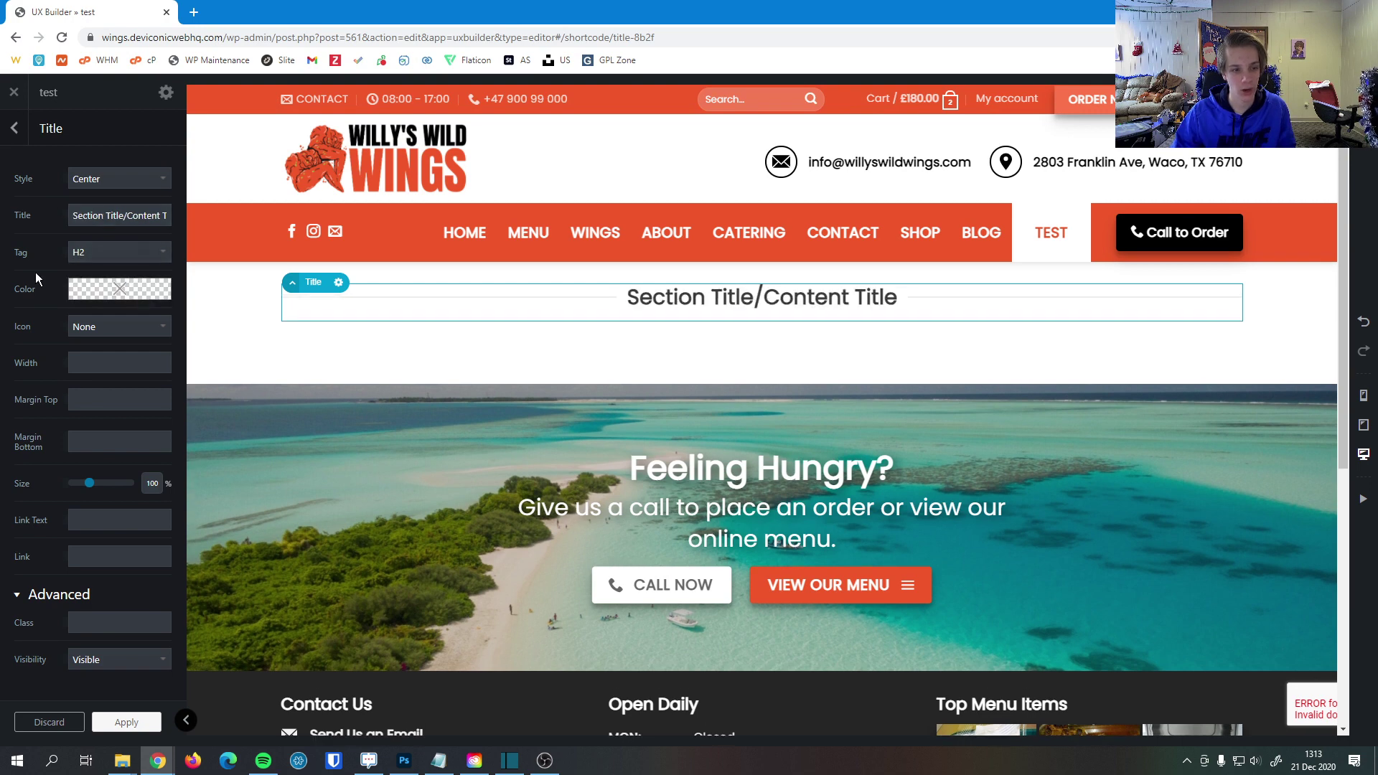
click(97, 244)
click(93, 267)
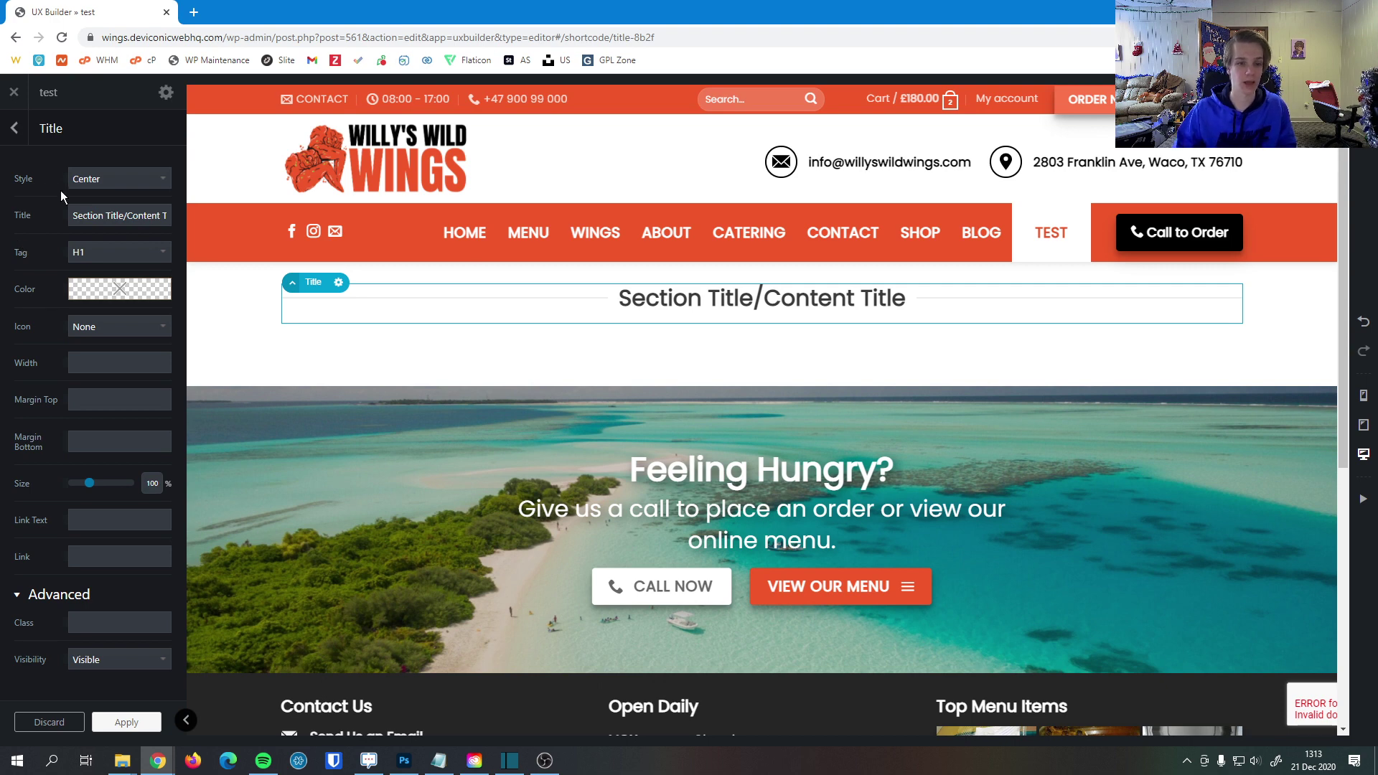
click(99, 251)
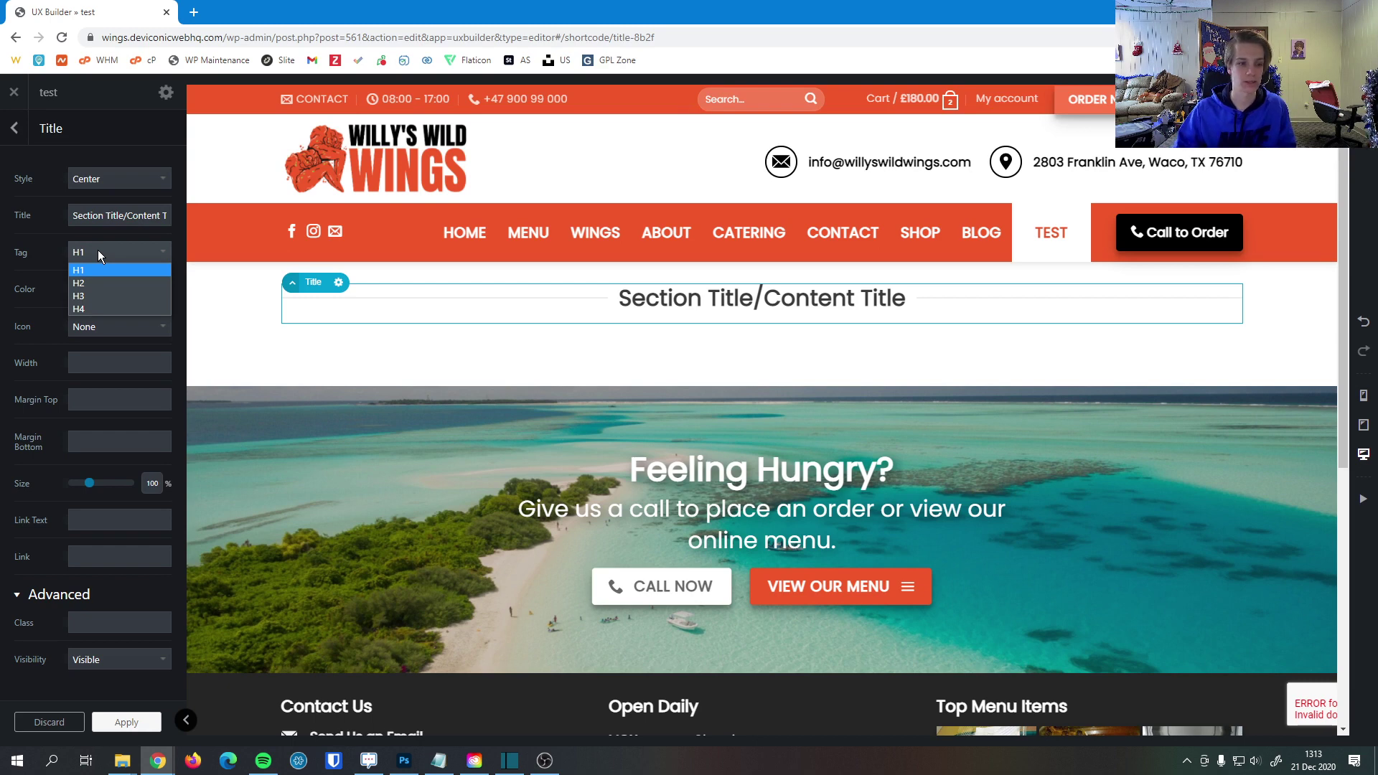
click(100, 285)
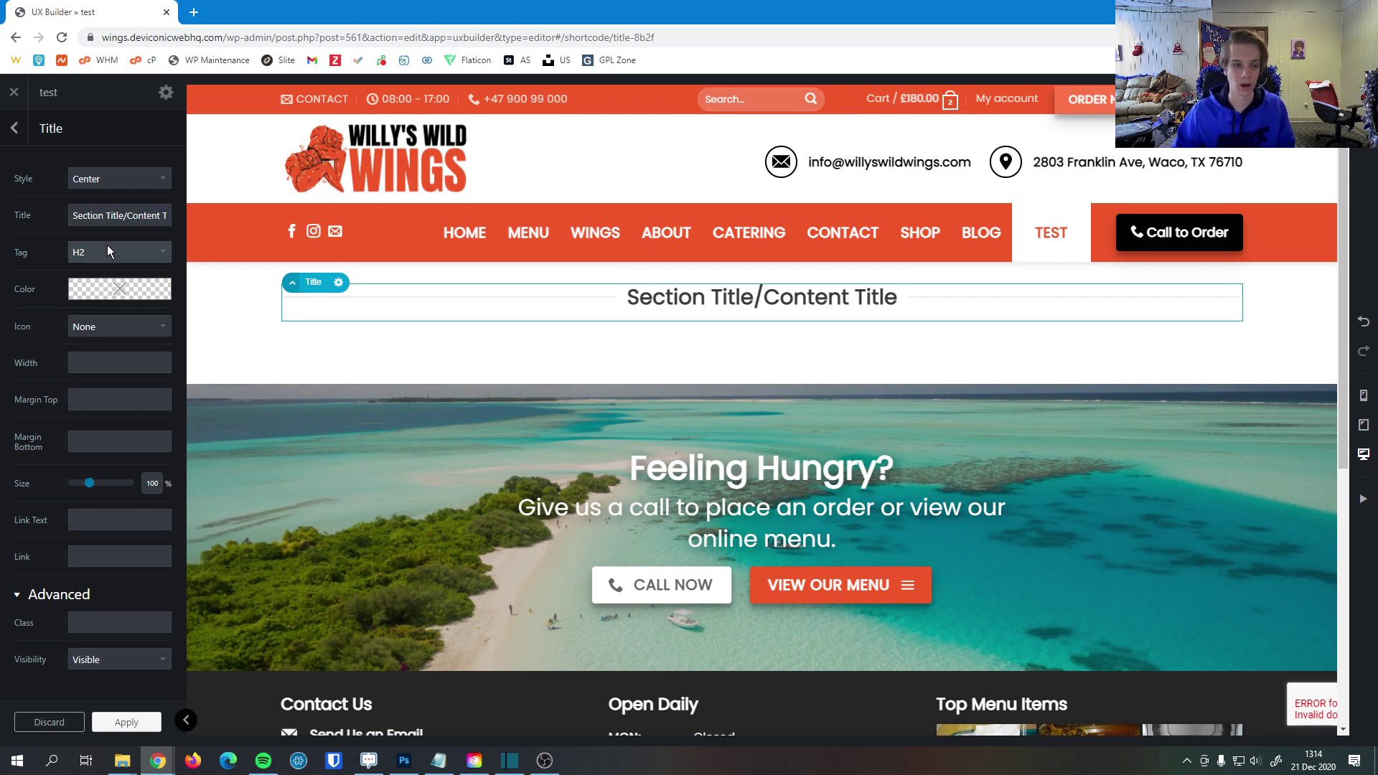
- Set the title's text color to black, rgb(0, 0, 0)
click(118, 297)
mouse_move(123, 340)
mouse_down()
mouse_move(150, 353)
mouse_move(128, 302)
mouse_move(107, 356)
mouse_move(141, 331)
mouse_move(145, 363)
mouse_move(61, 421)
mouse_up()
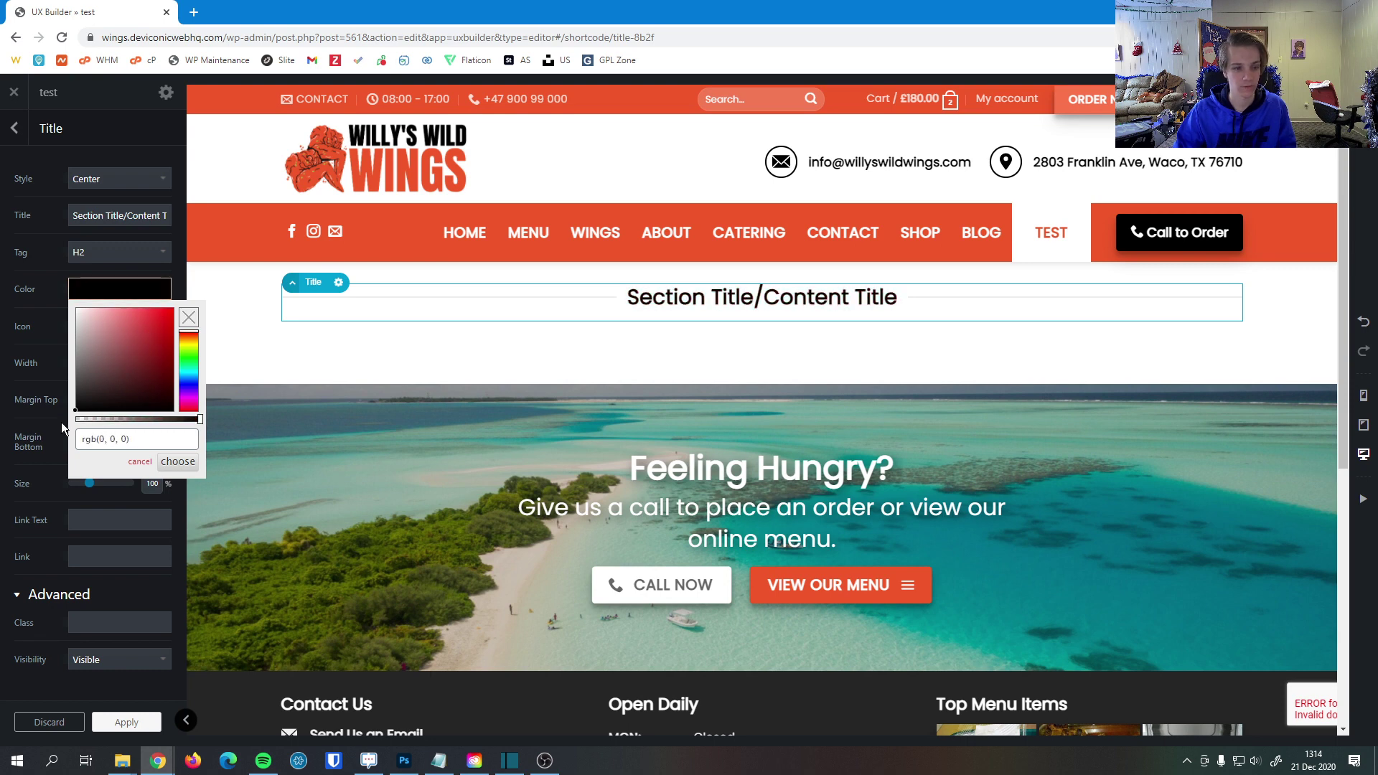
click(169, 465)
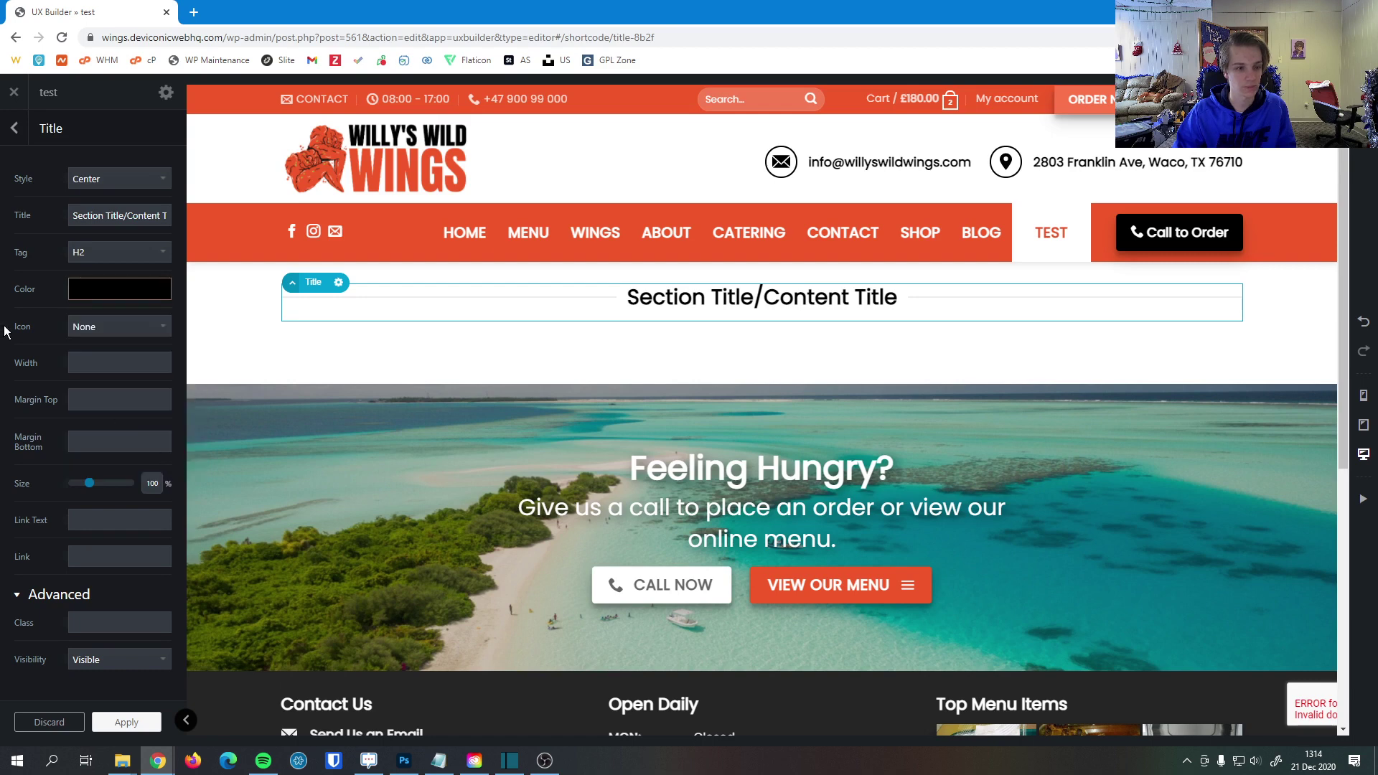
- Try the Search icon beside the title, and set the icon back to None
click(119, 322)
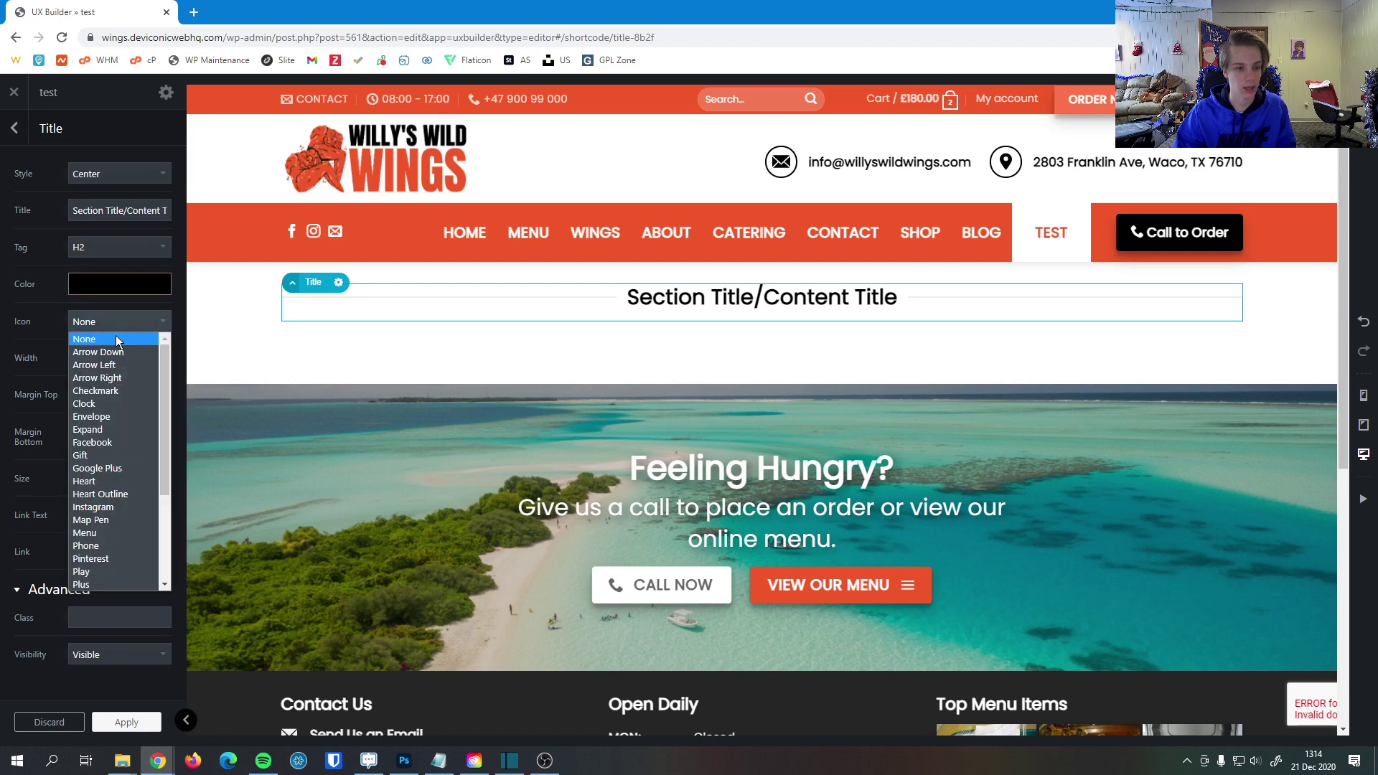
scroll(109, 431, down, 3)
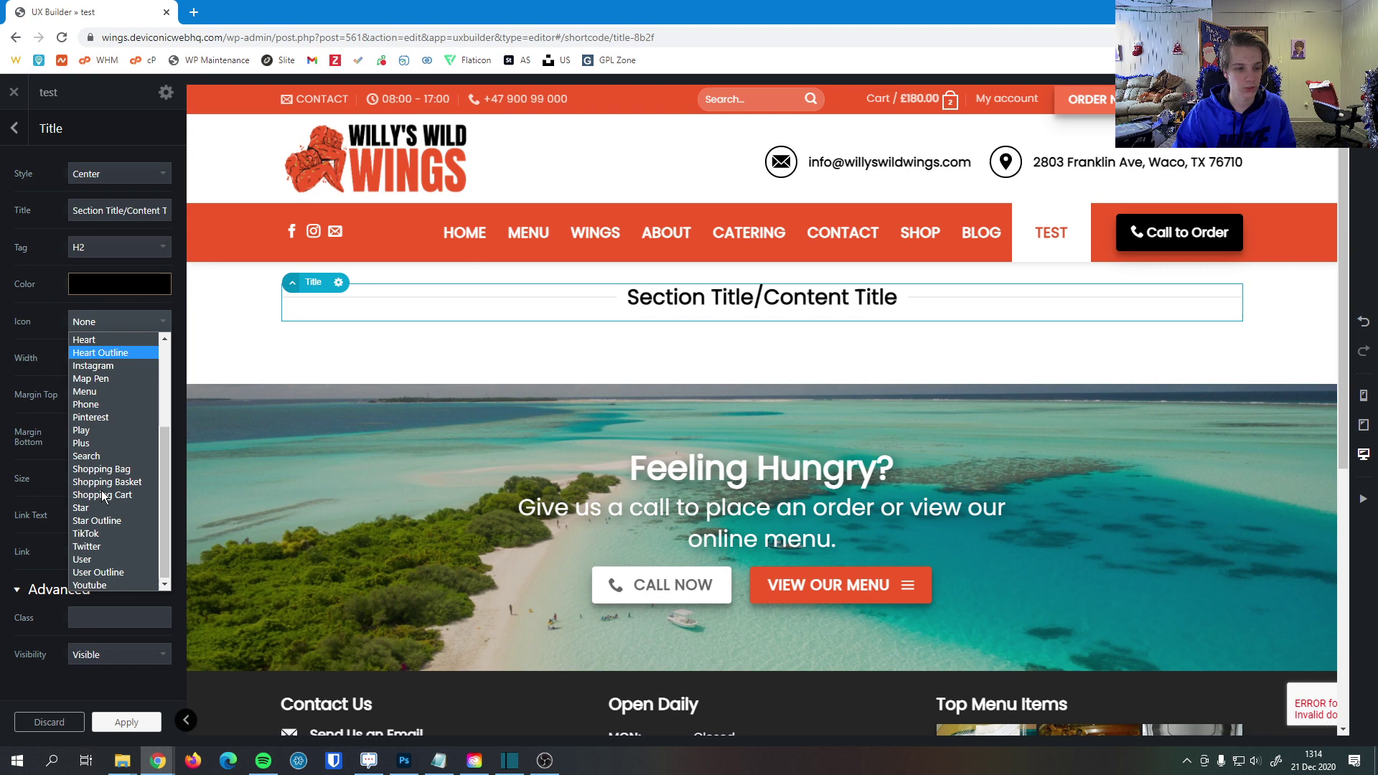
click(108, 453)
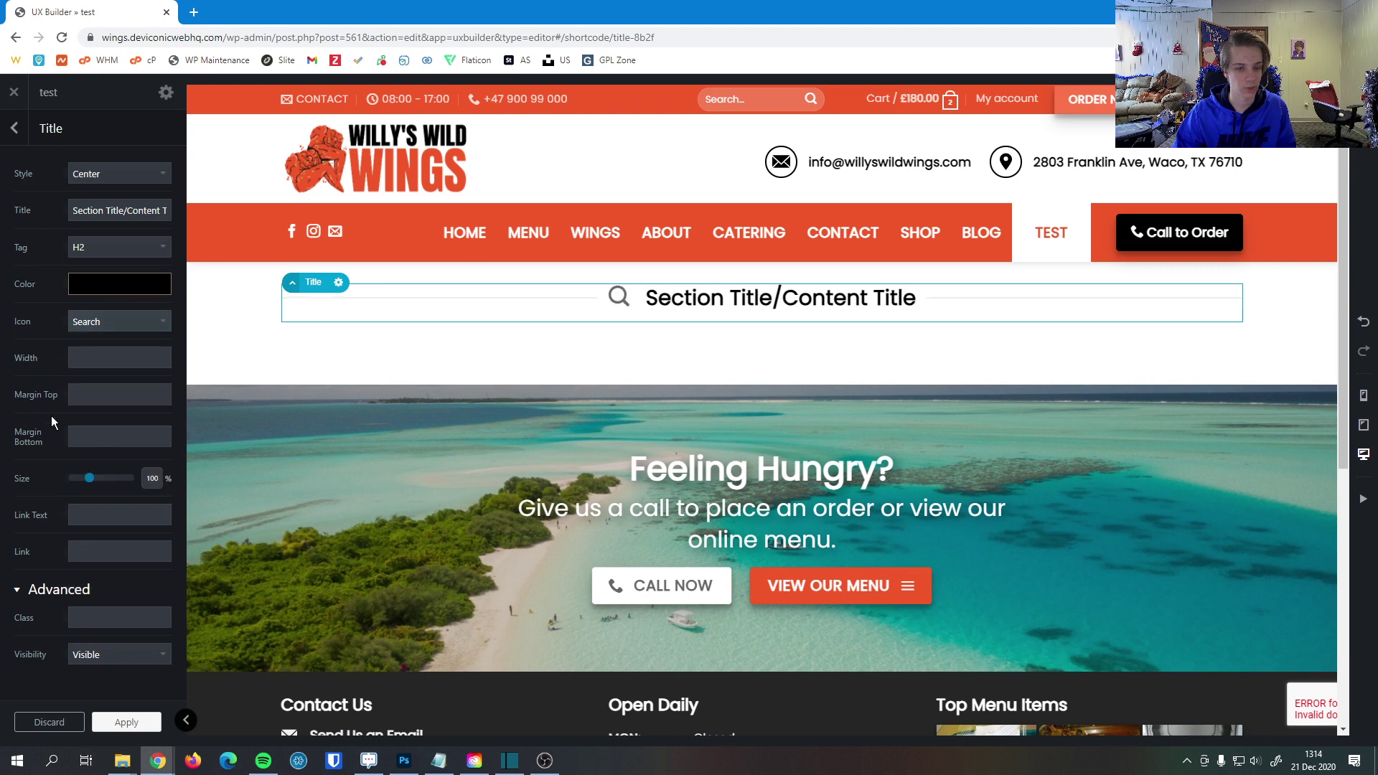
click(115, 317)
scroll(110, 352, up, 5)
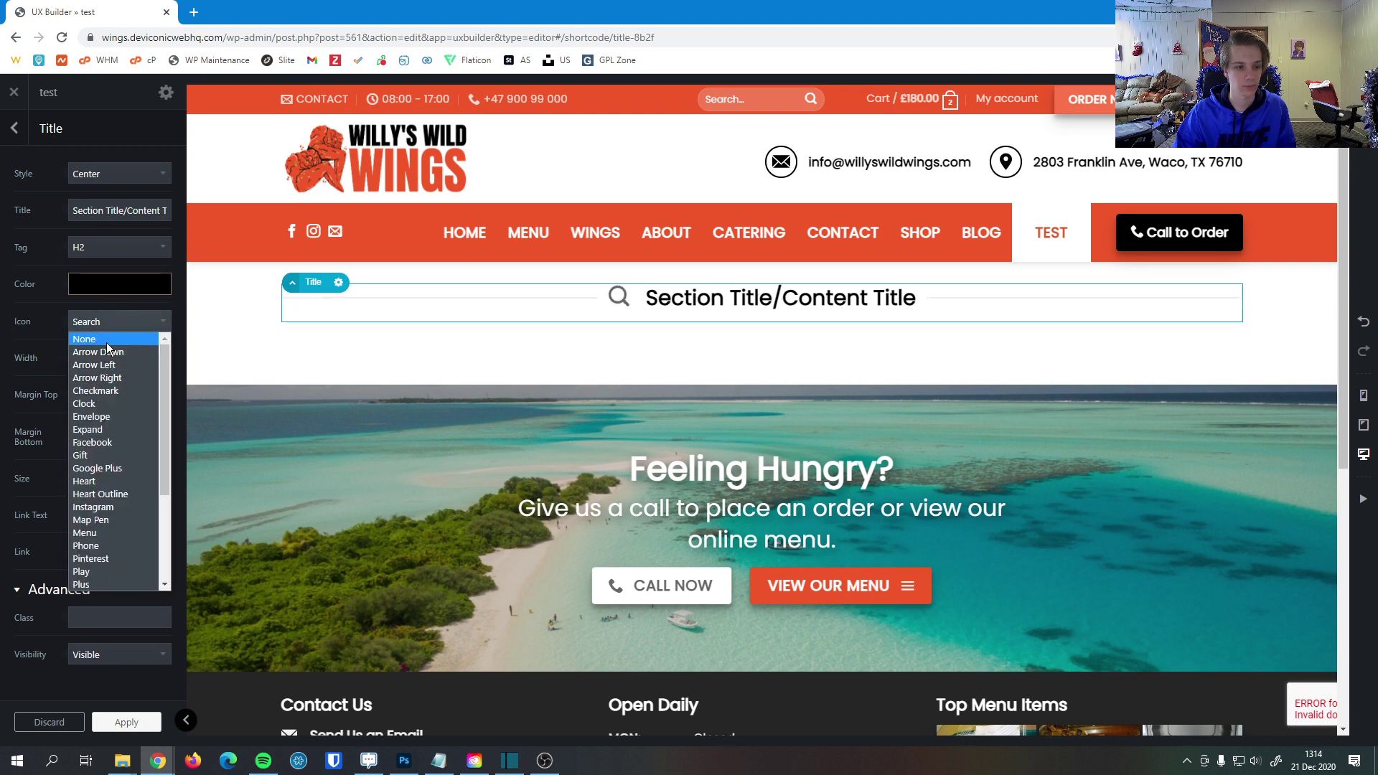
click(107, 343)
- Try title widths of 263px, 355px and 600px, and clear the width value
click(107, 361)
text(285px)
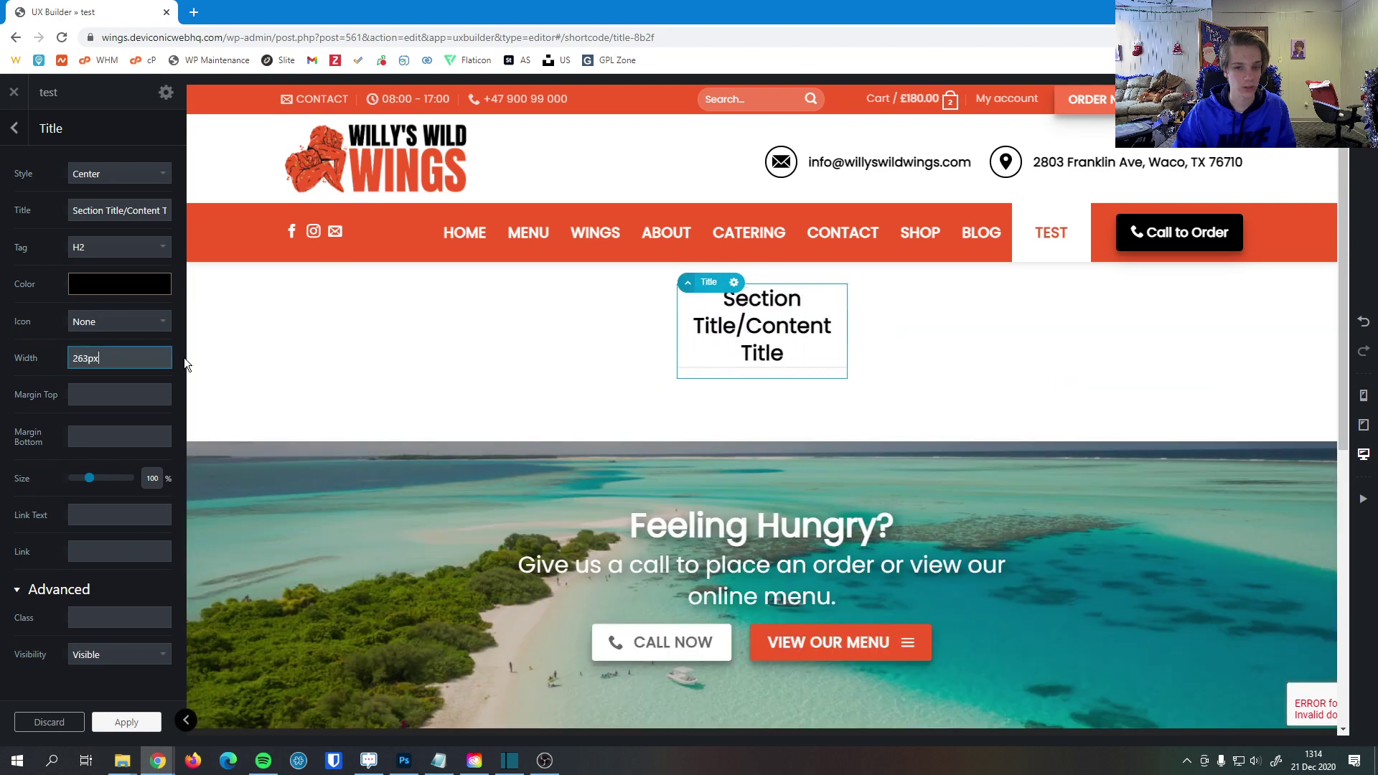
drag(143, 363, 173, 364)
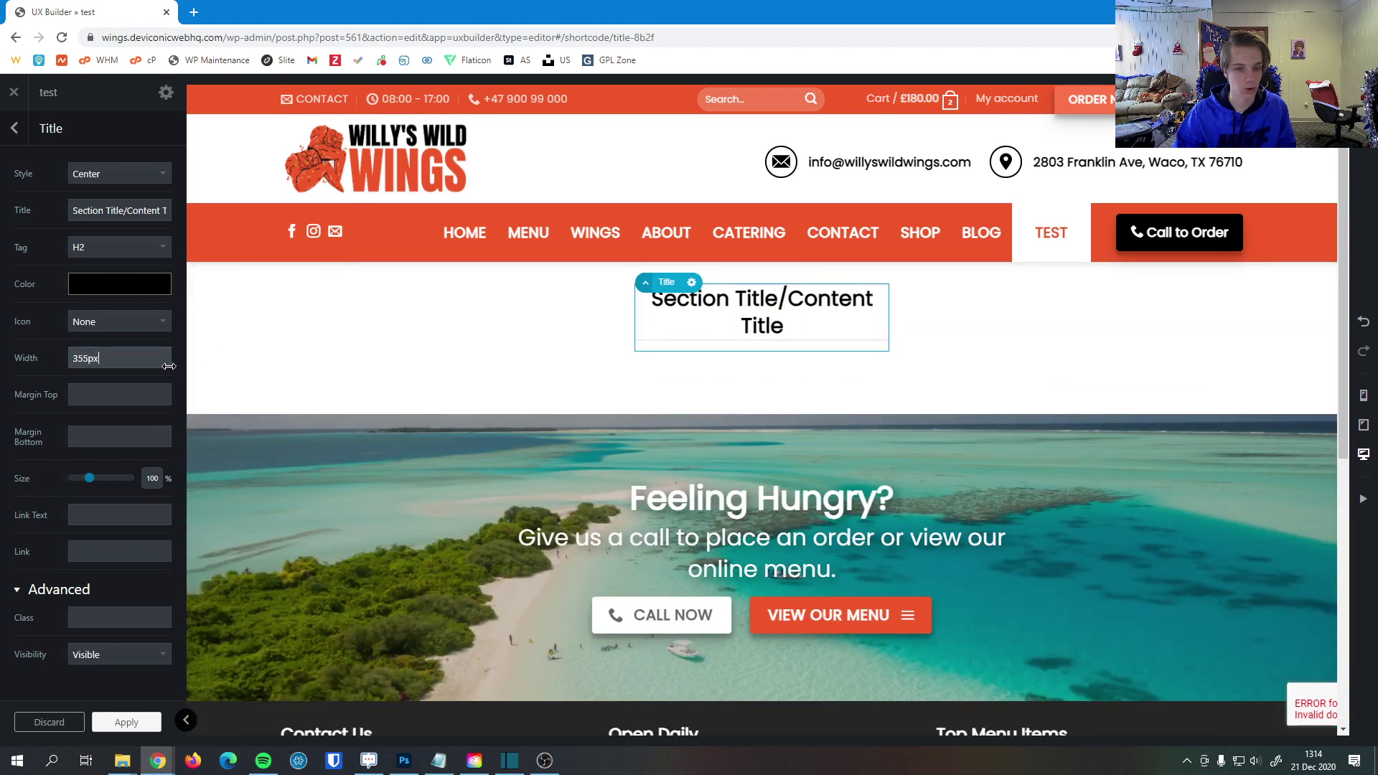
click(87, 361)
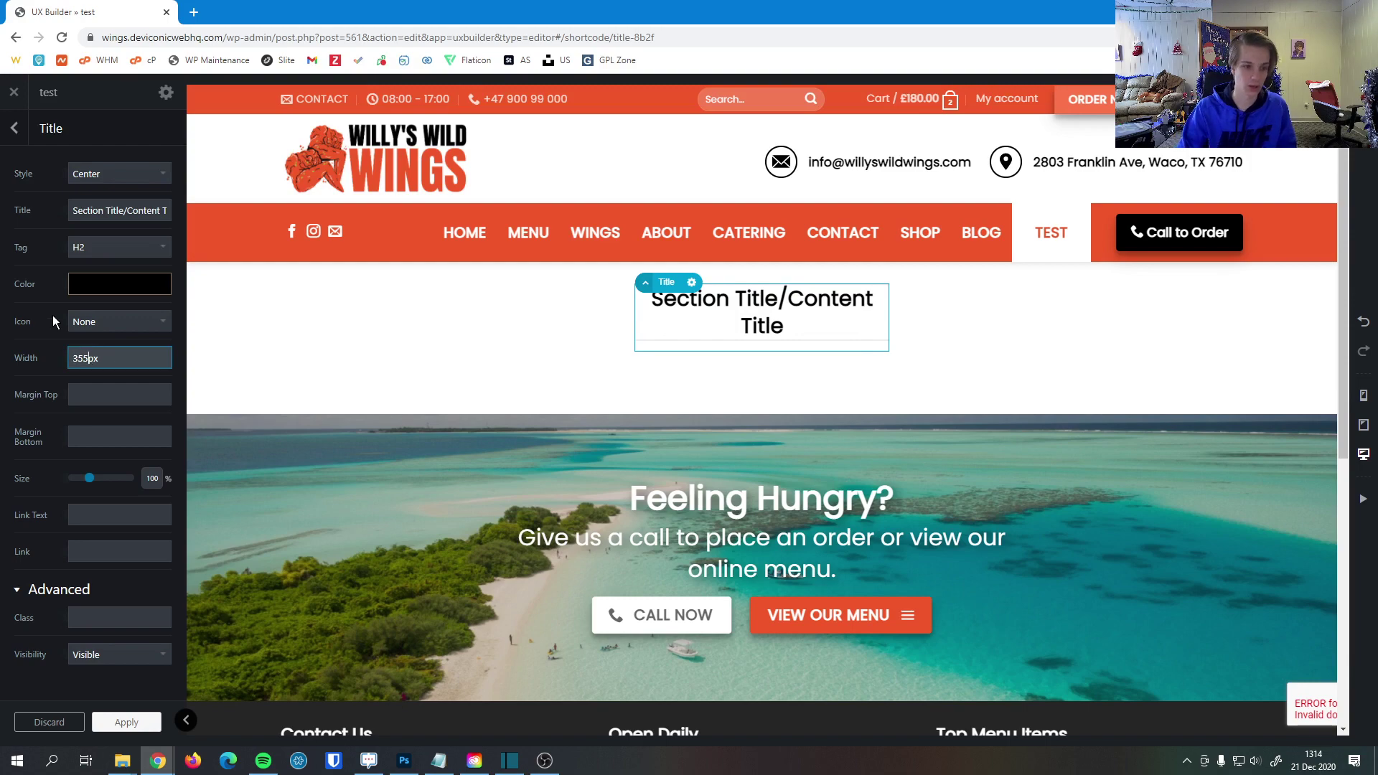
text(600)
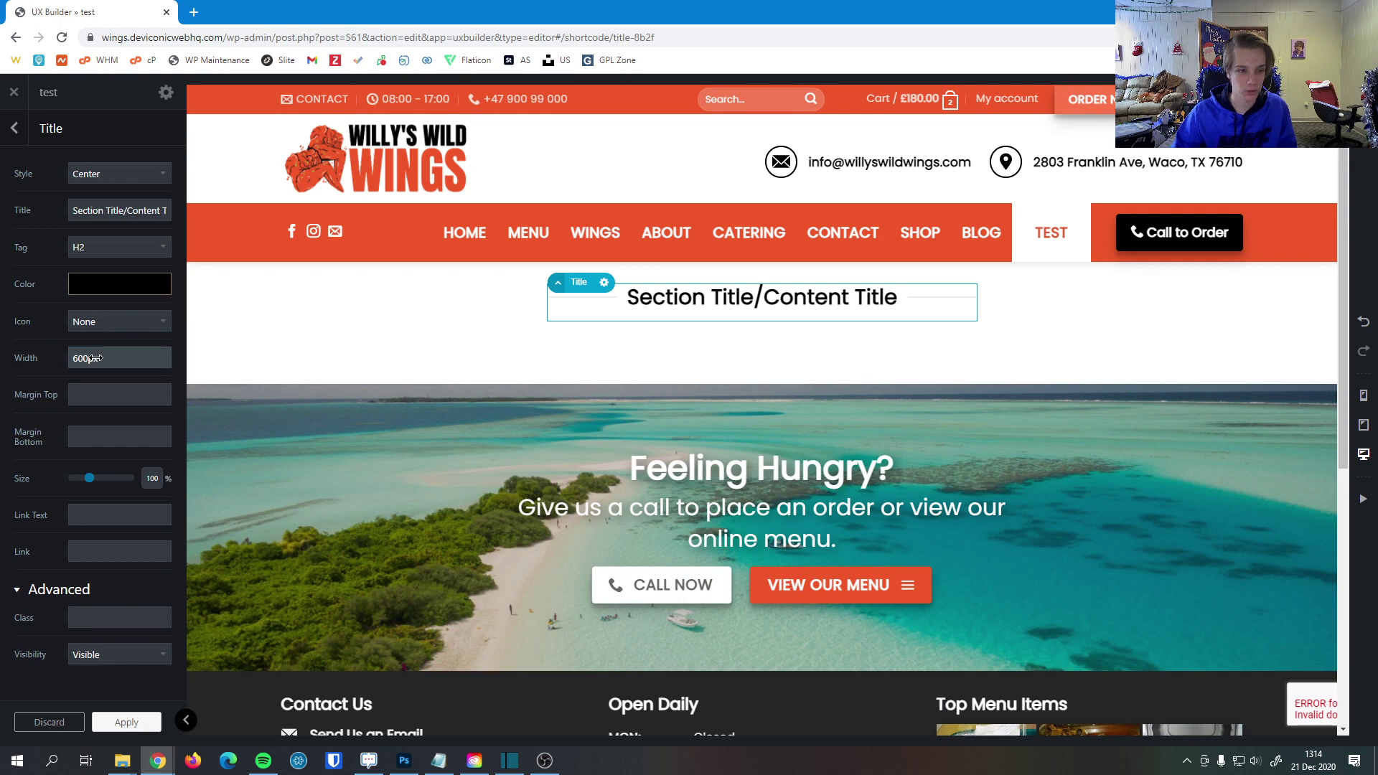
key(ctrl+a)
key(BackSpace)
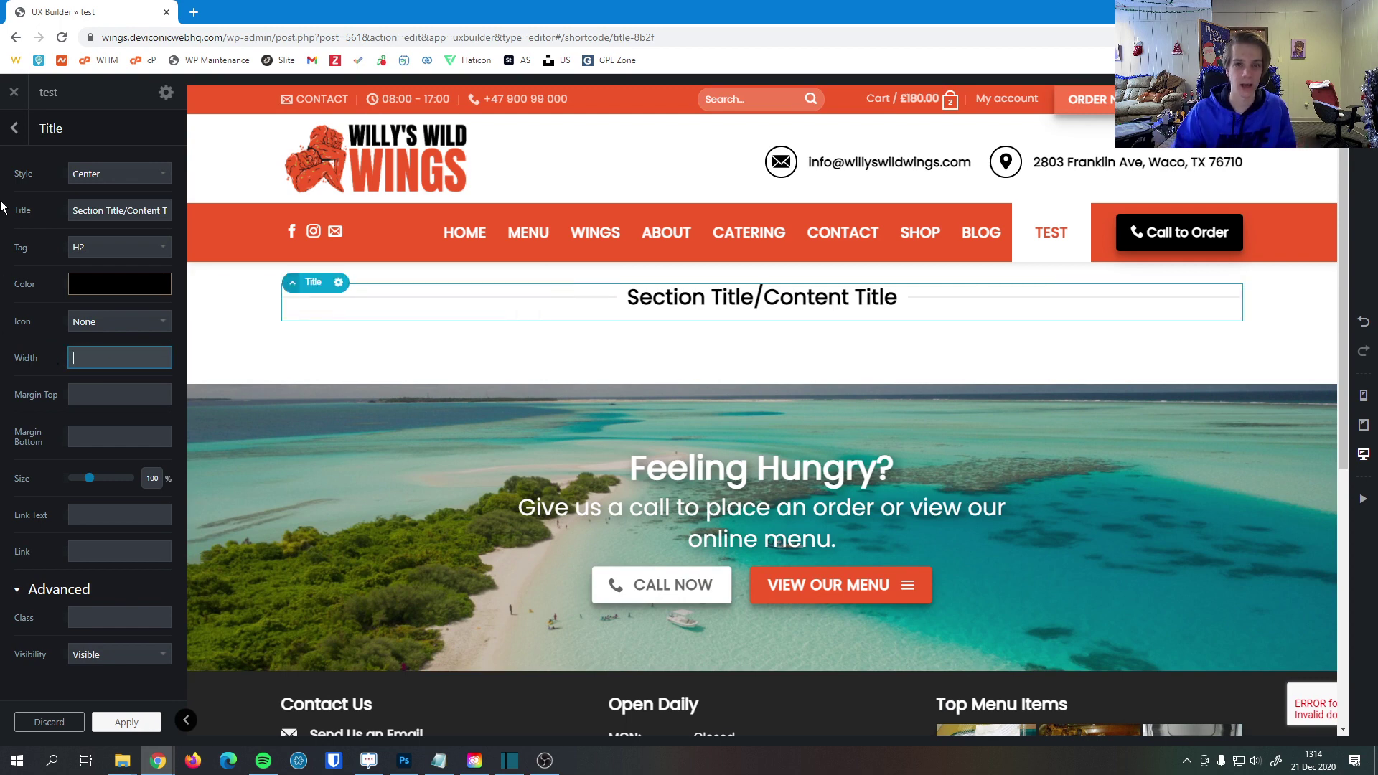
- Give the title a top margin of 16px and a bottom margin of 20px
click(22, 399)
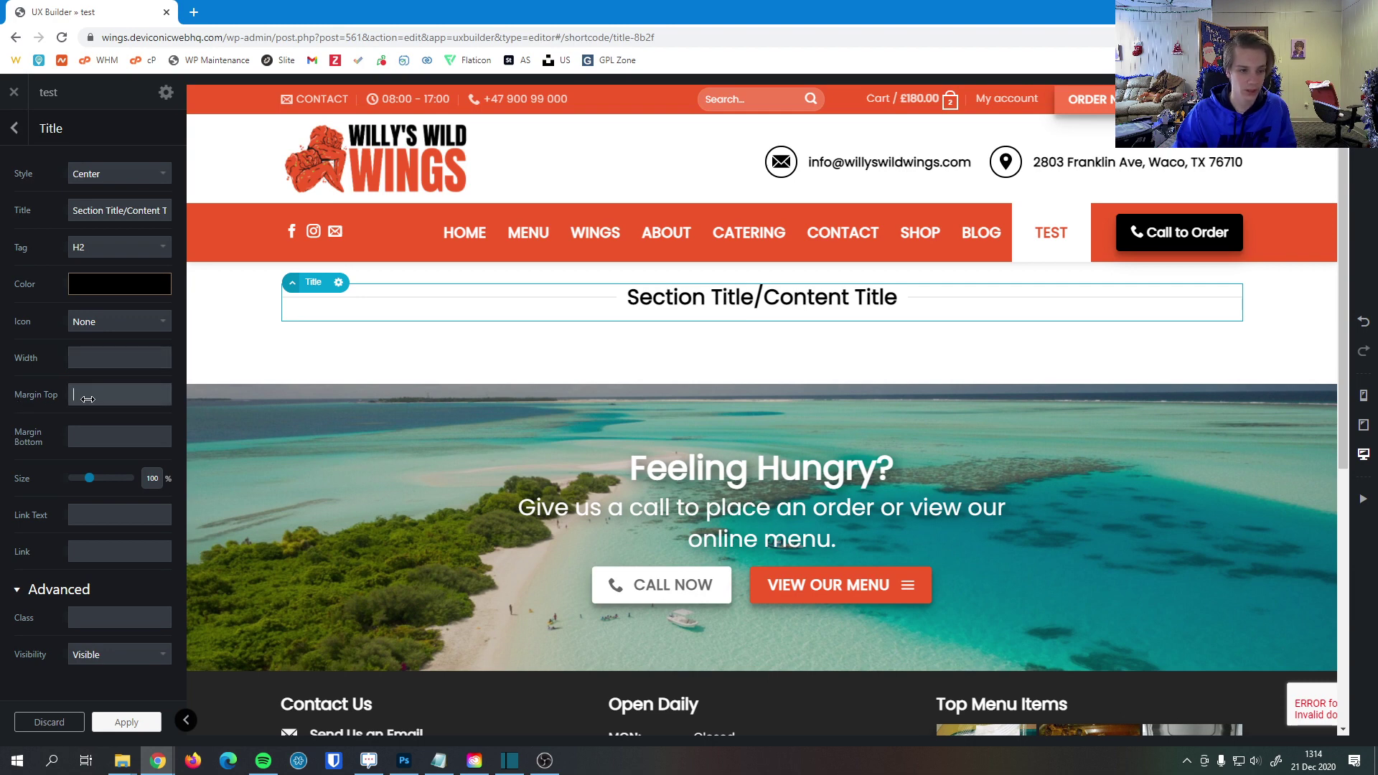
click(87, 399)
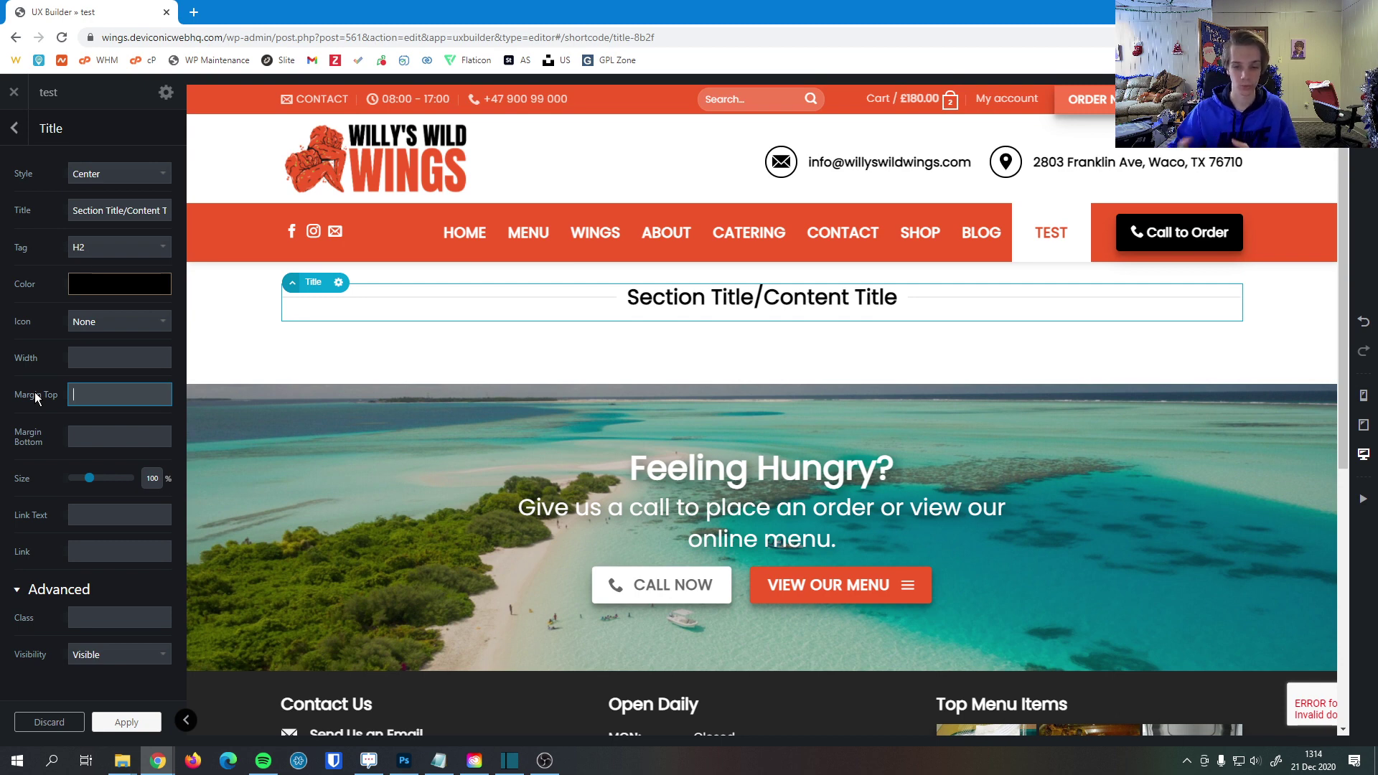
text(31px)
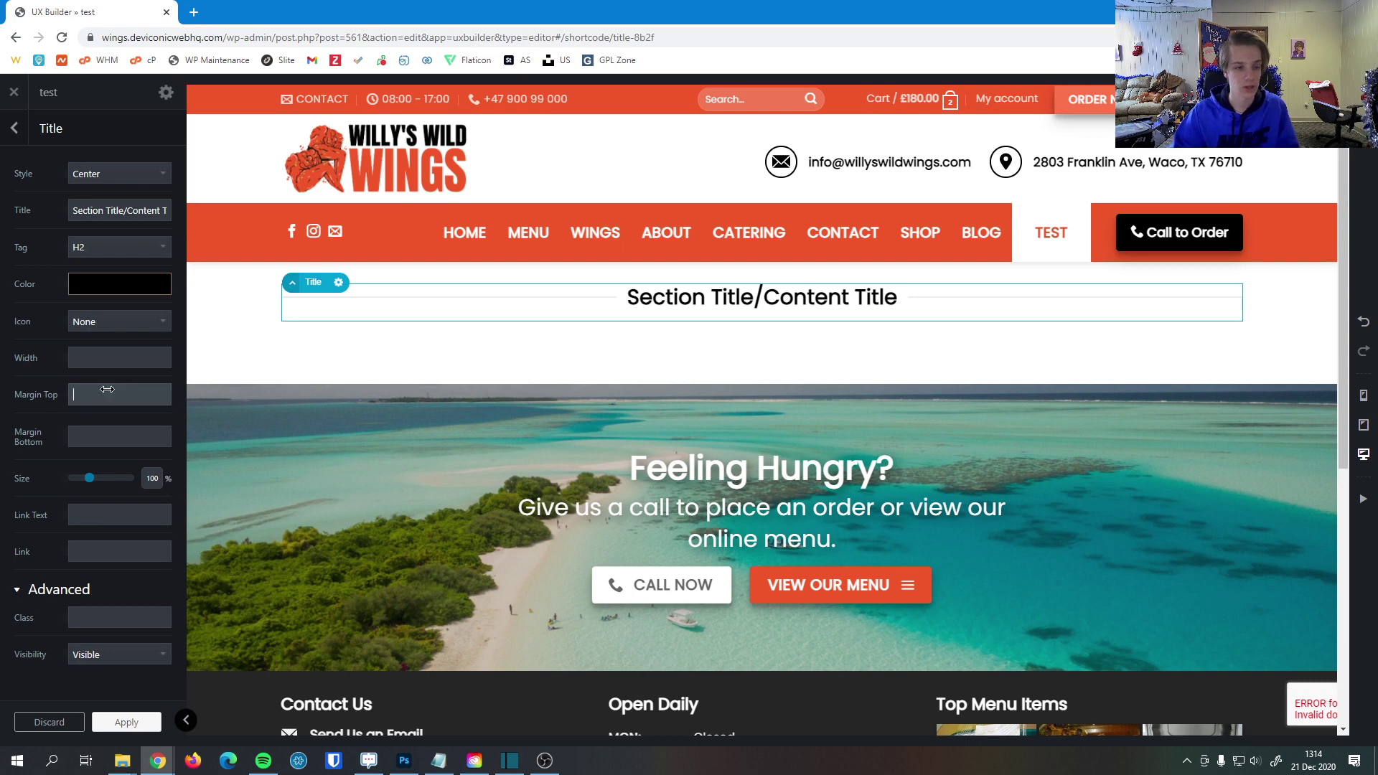
drag(151, 394, 24, 459)
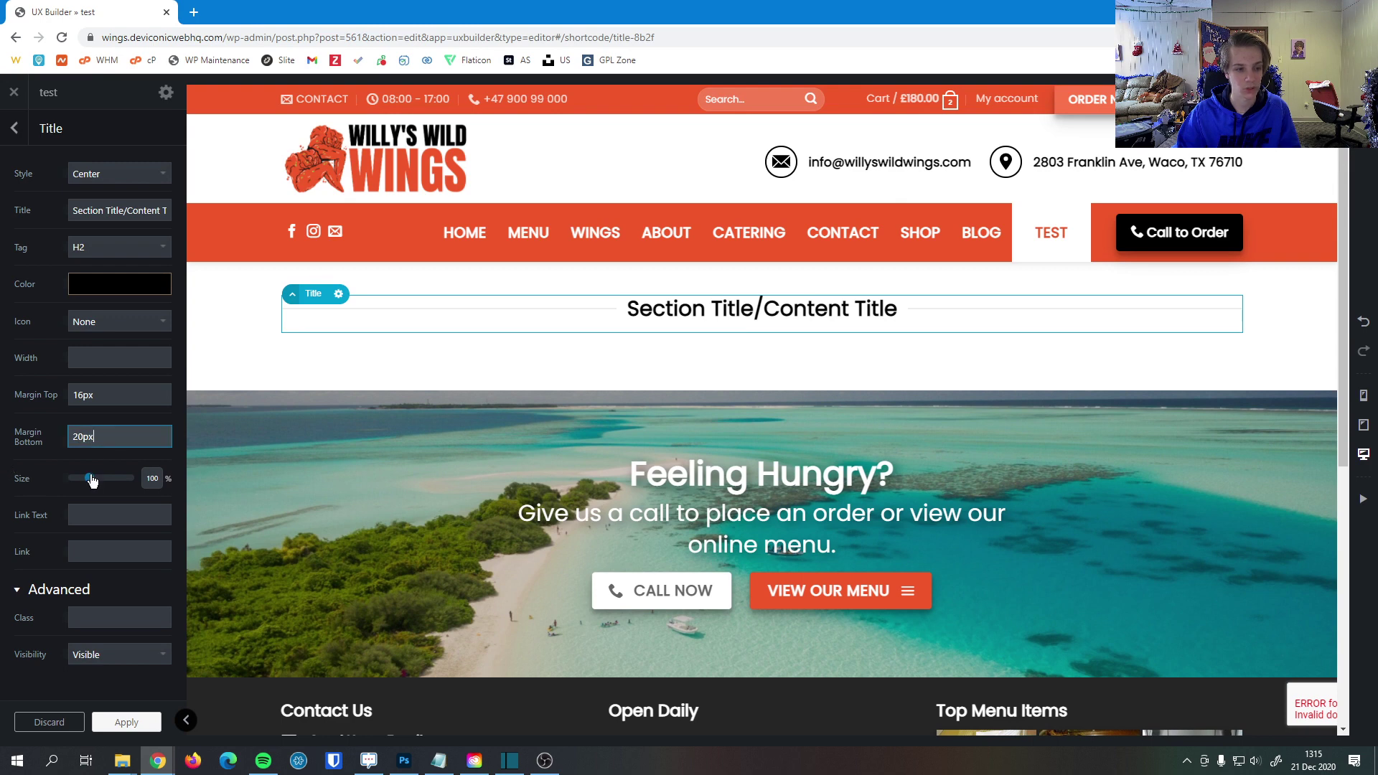
- Try enlarging the title to 195% size, and restore the size to 100%
drag(91, 482, 110, 485)
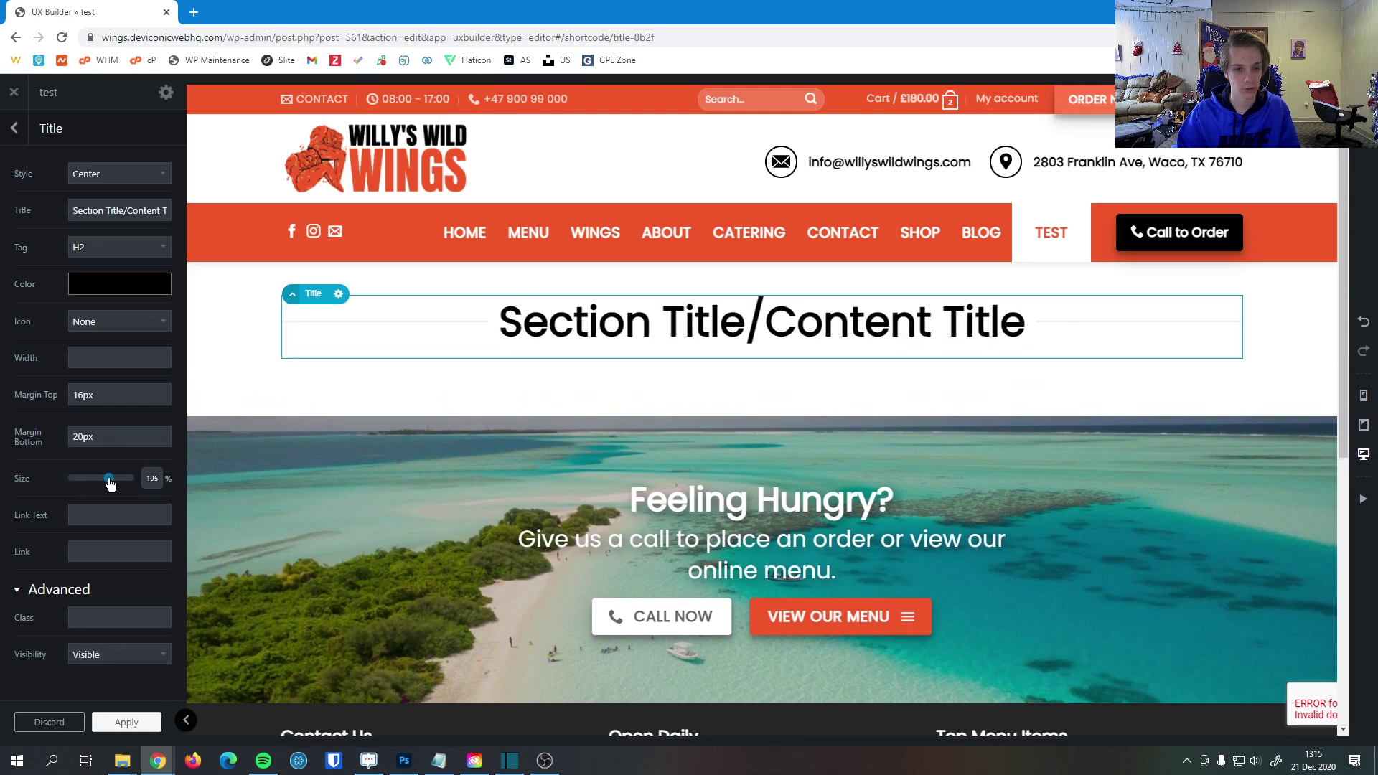
double_click(151, 478)
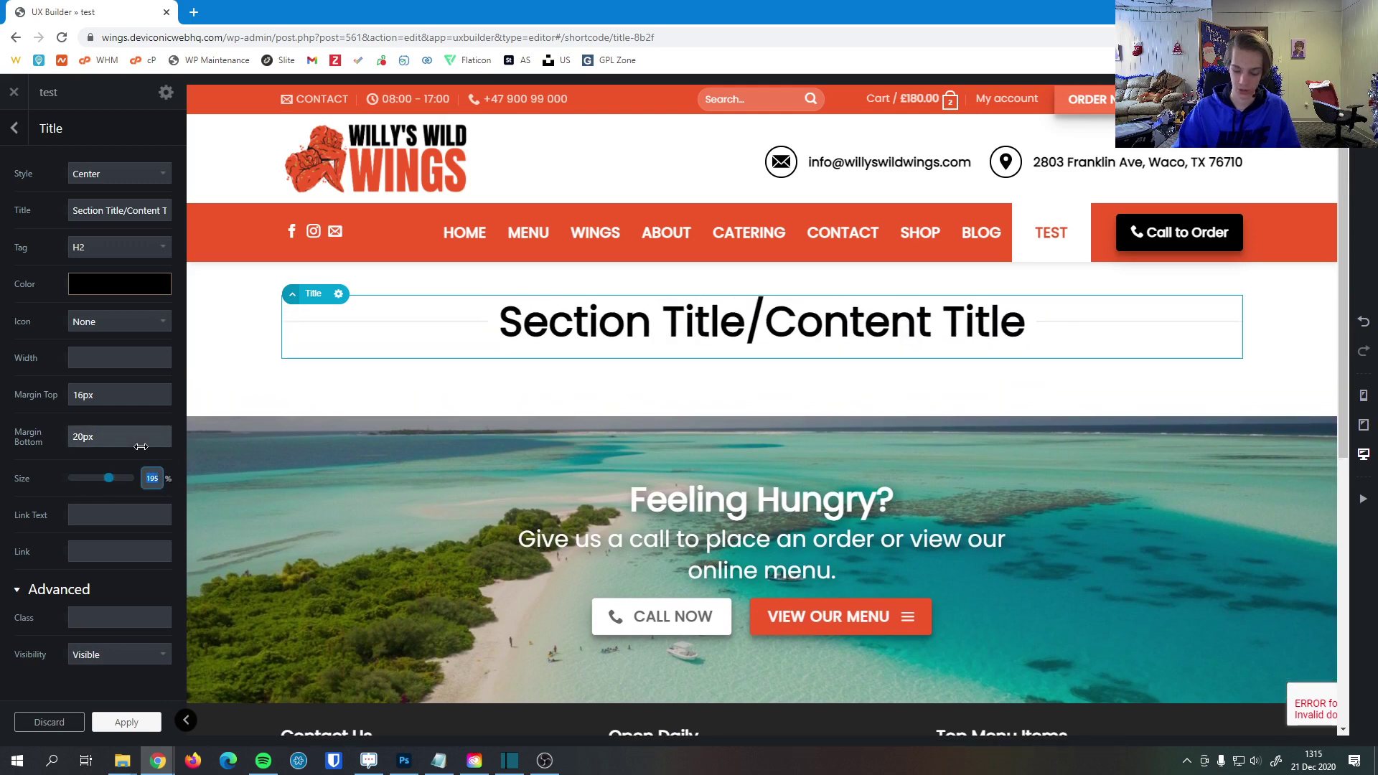
text(100)
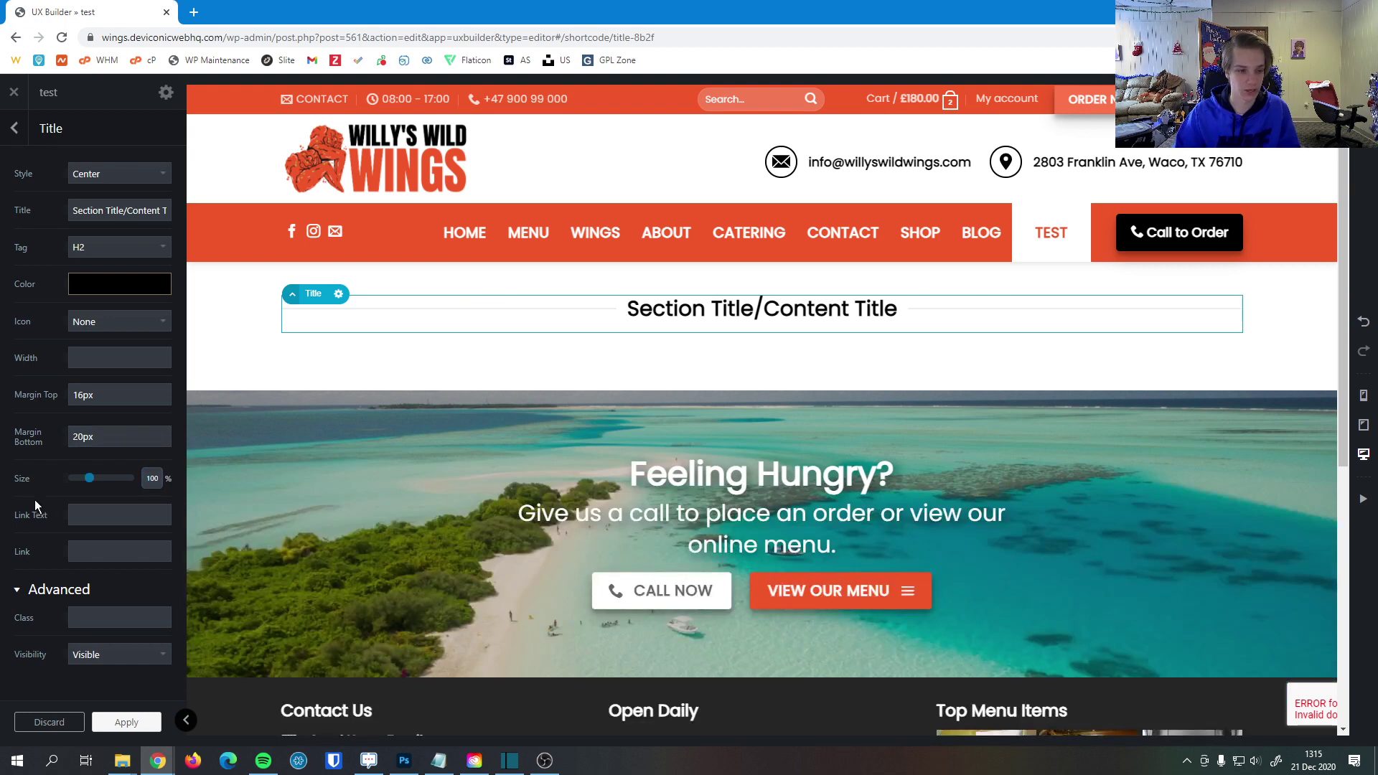
key(Tab)
key(Tab)
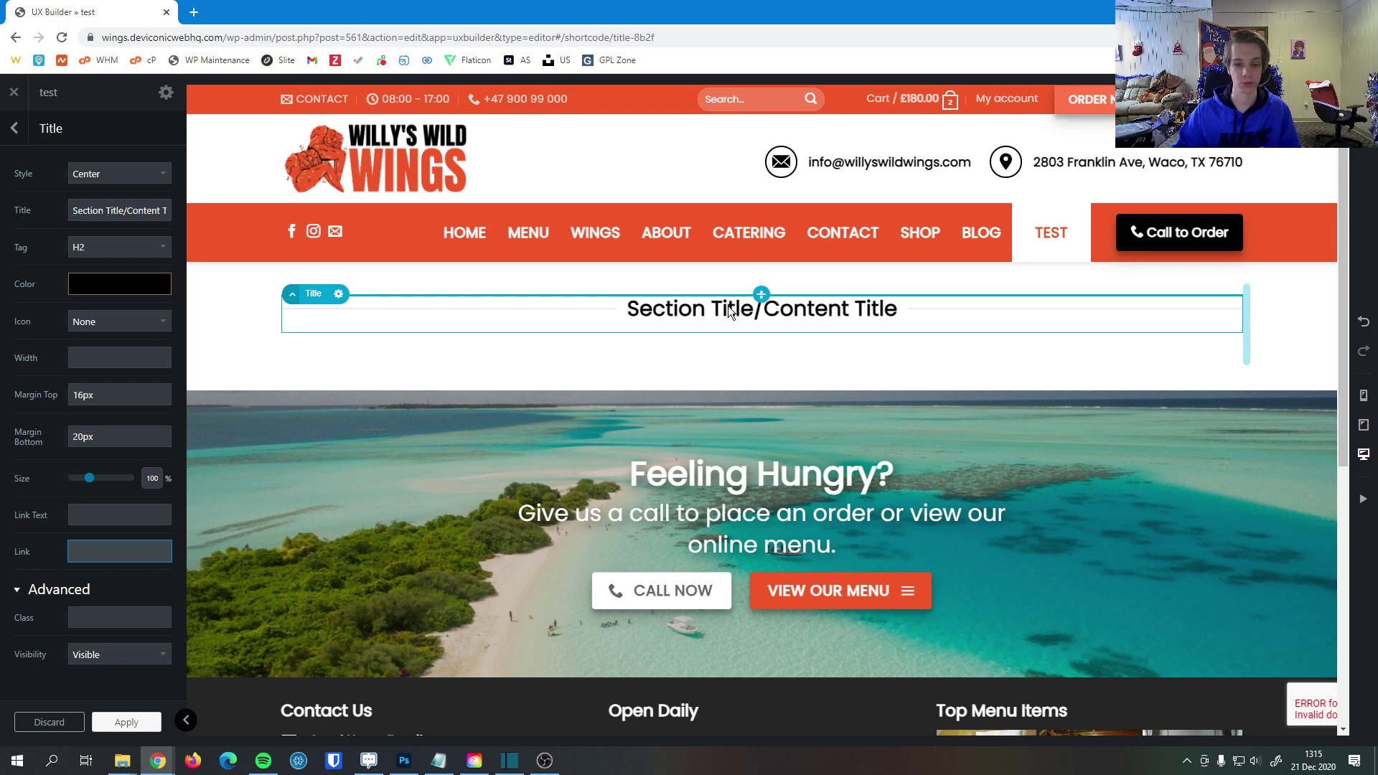
- Add the link text "Learn More" to the title element, leaving its link address and class empty
click(75, 514)
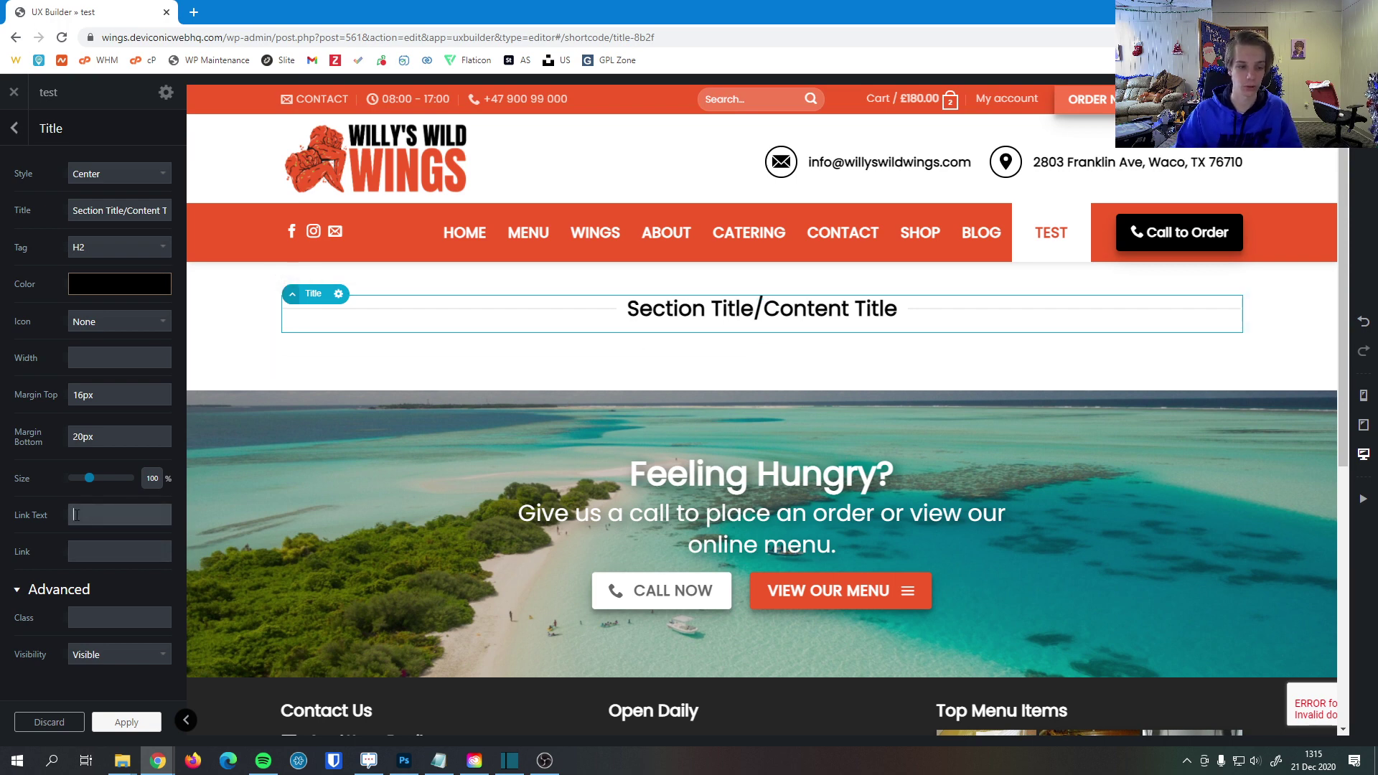
text(Learn More)
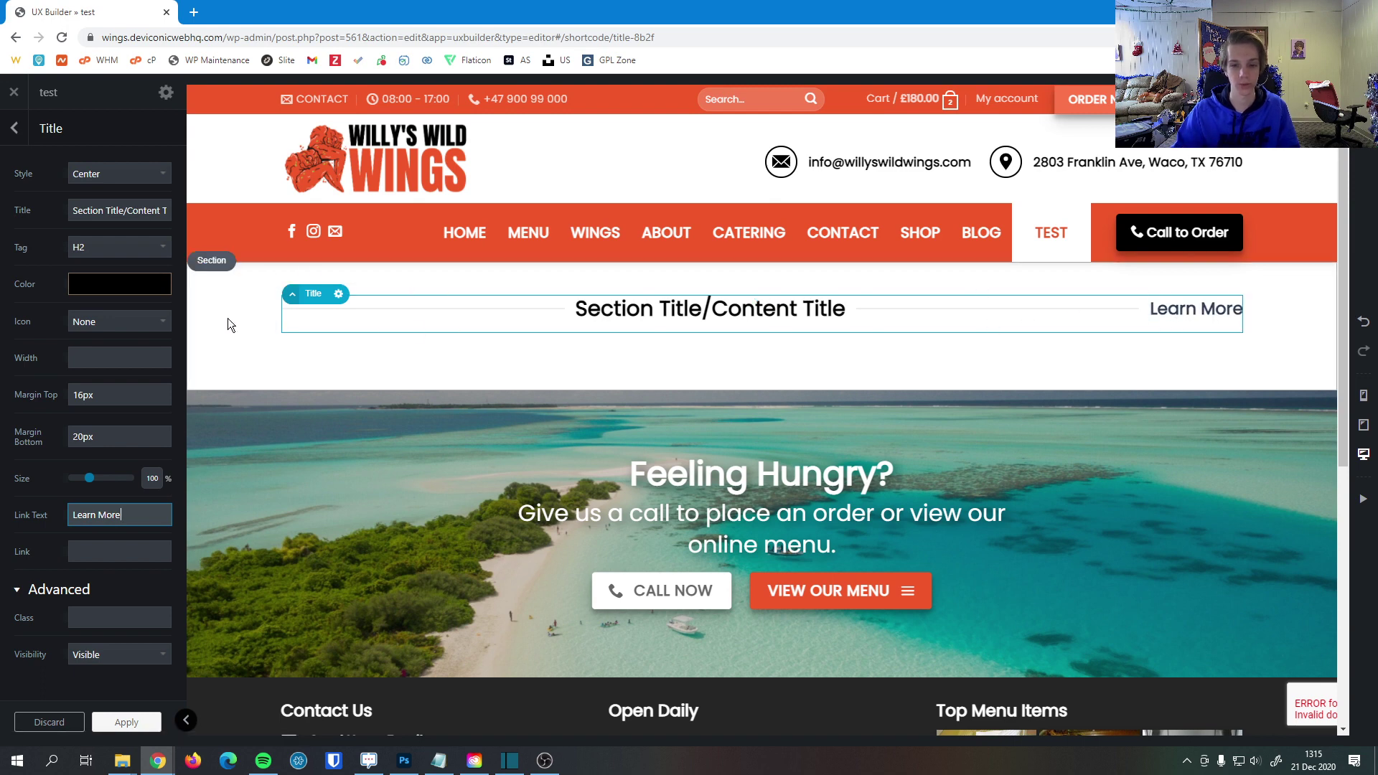
click(75, 618)
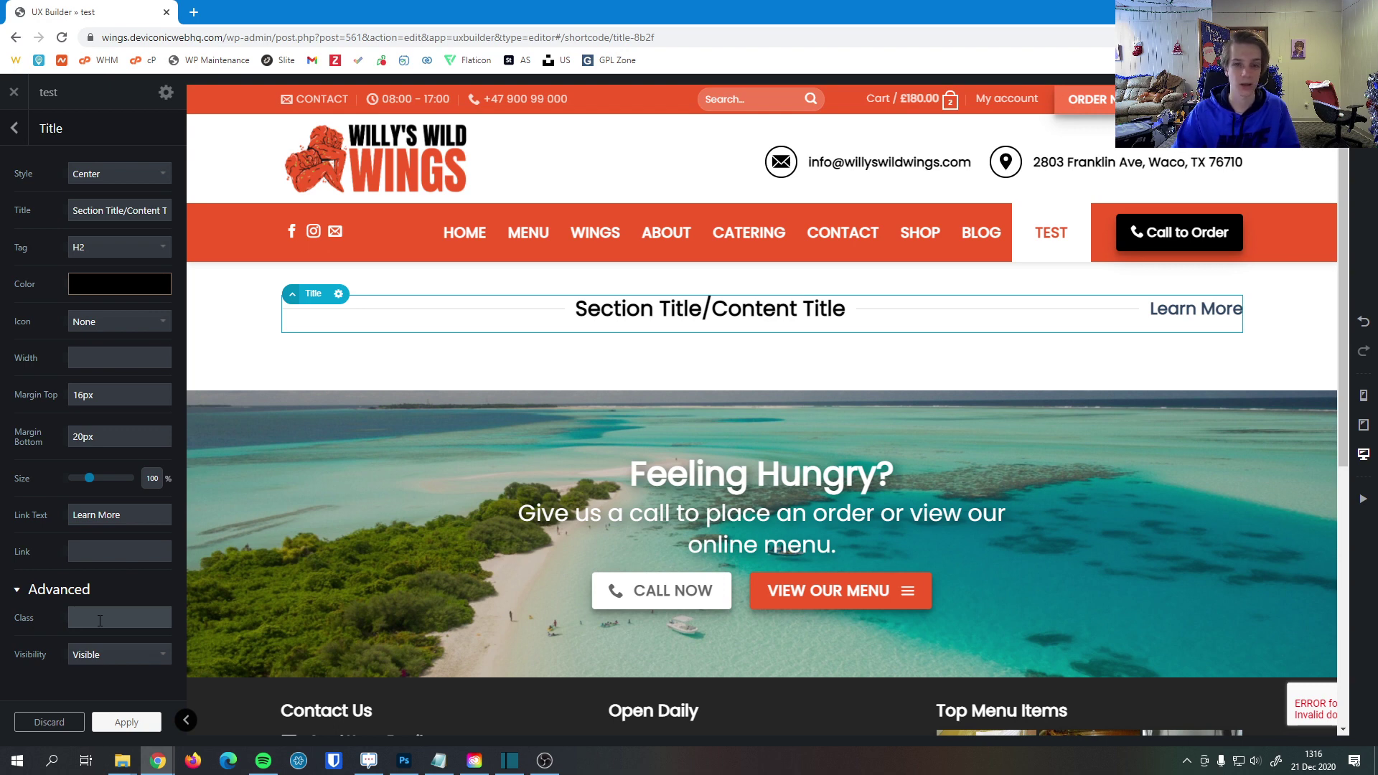
- Review the title's visibility options, keep it set to Visible, and apply the title settings
click(124, 658)
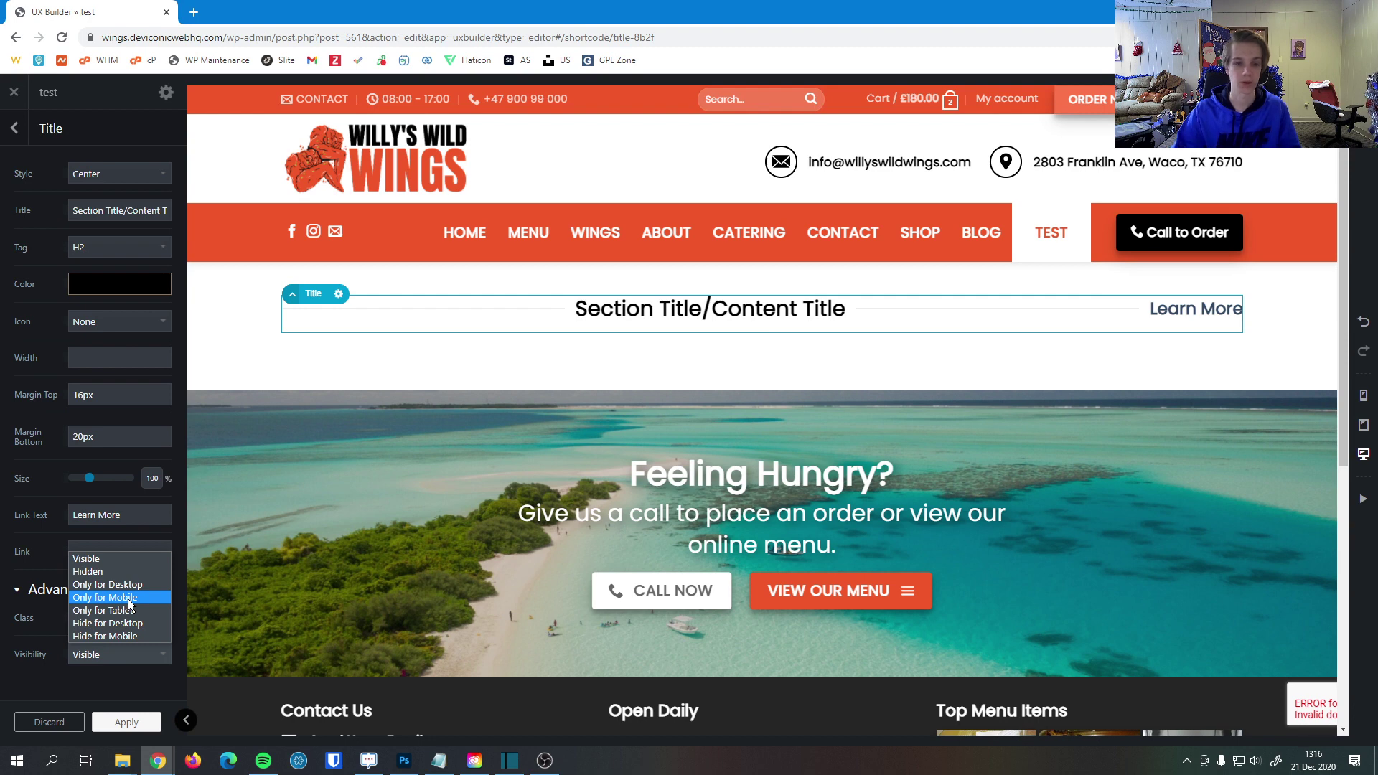
click(119, 559)
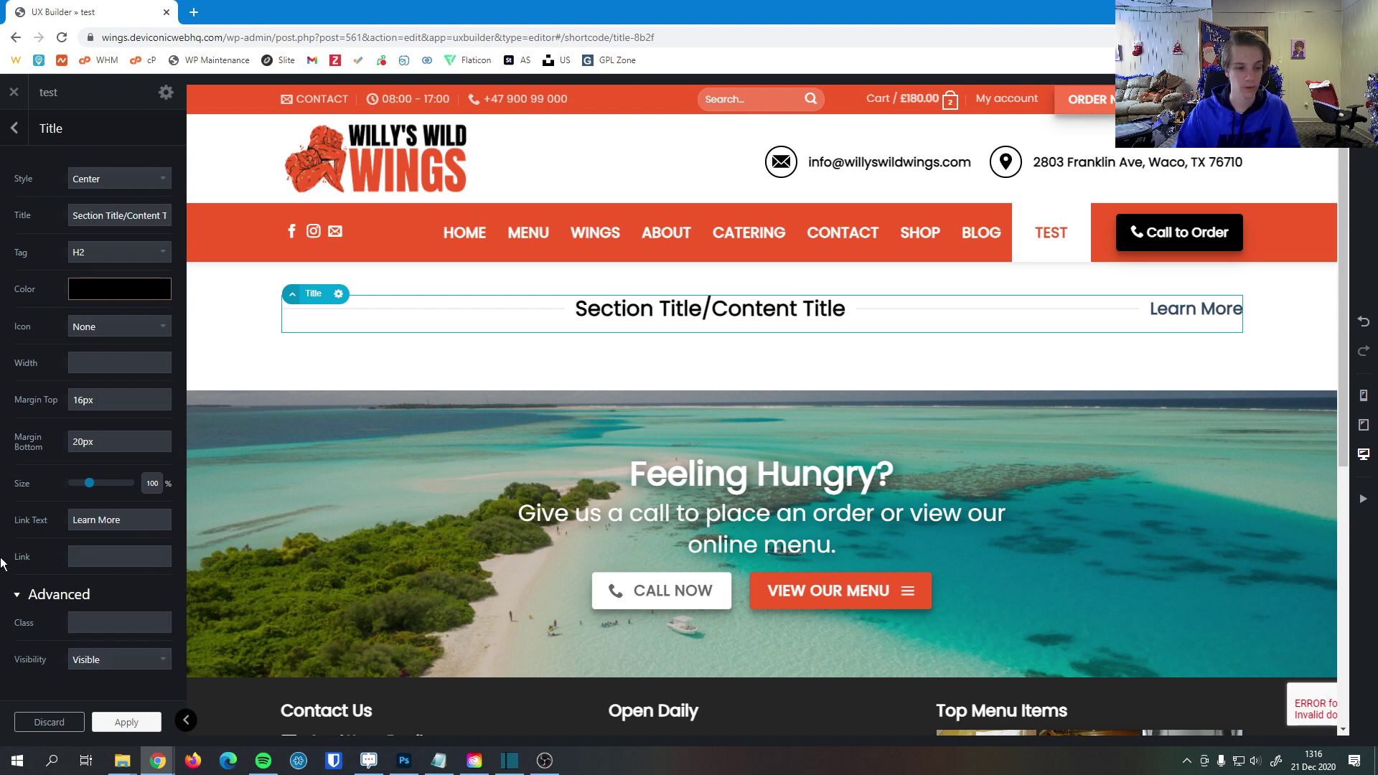
click(114, 720)
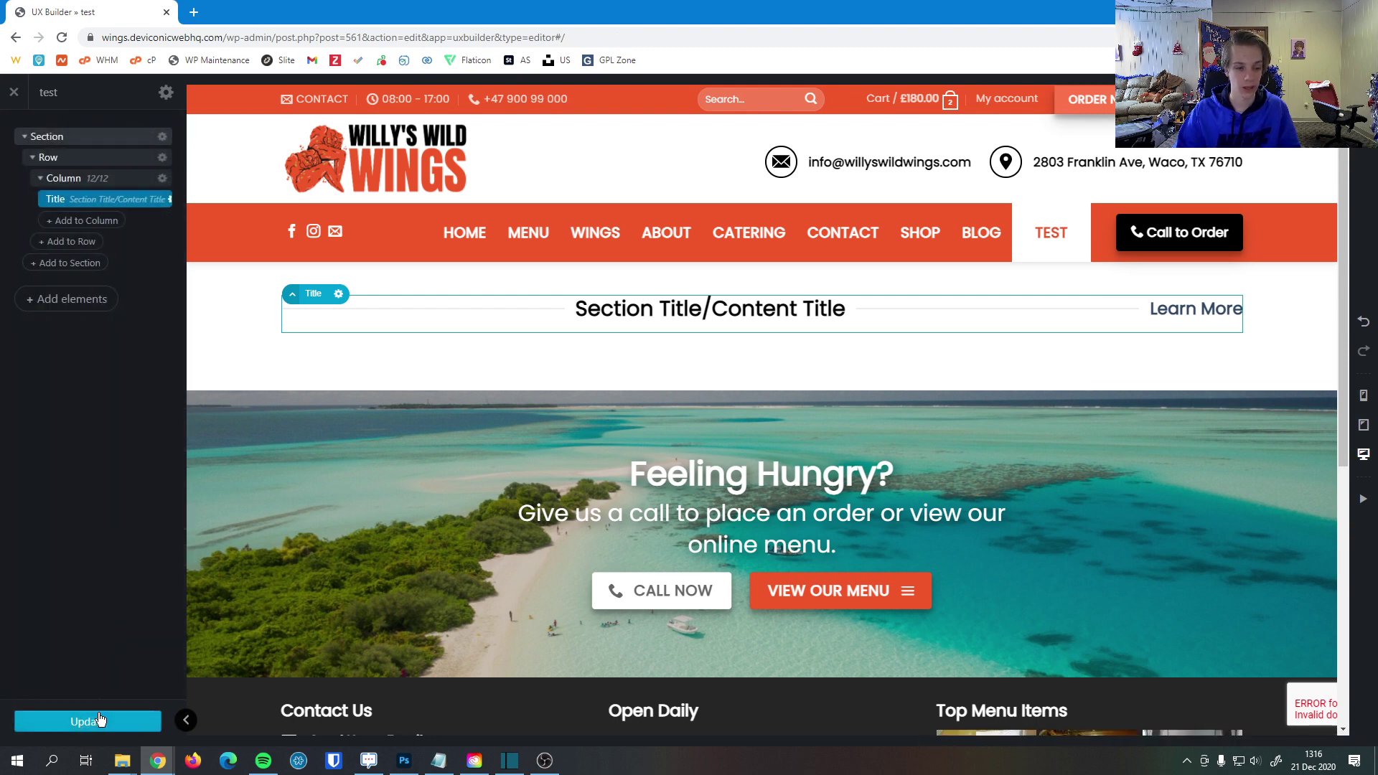